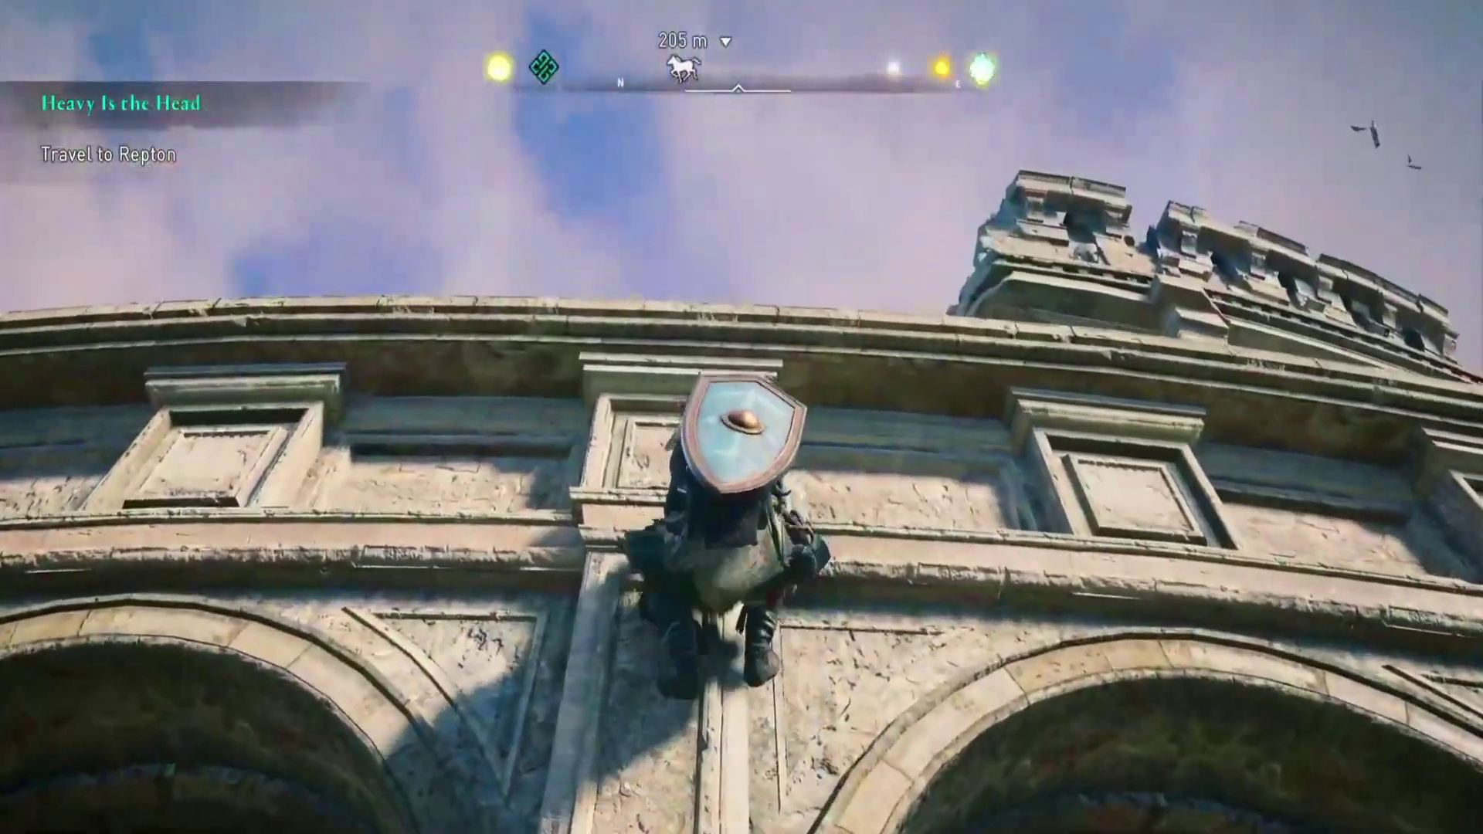
Step: Climb over the wall and run along the ruined walkway arches toward the statue
{"action": "key", "text": "w"}
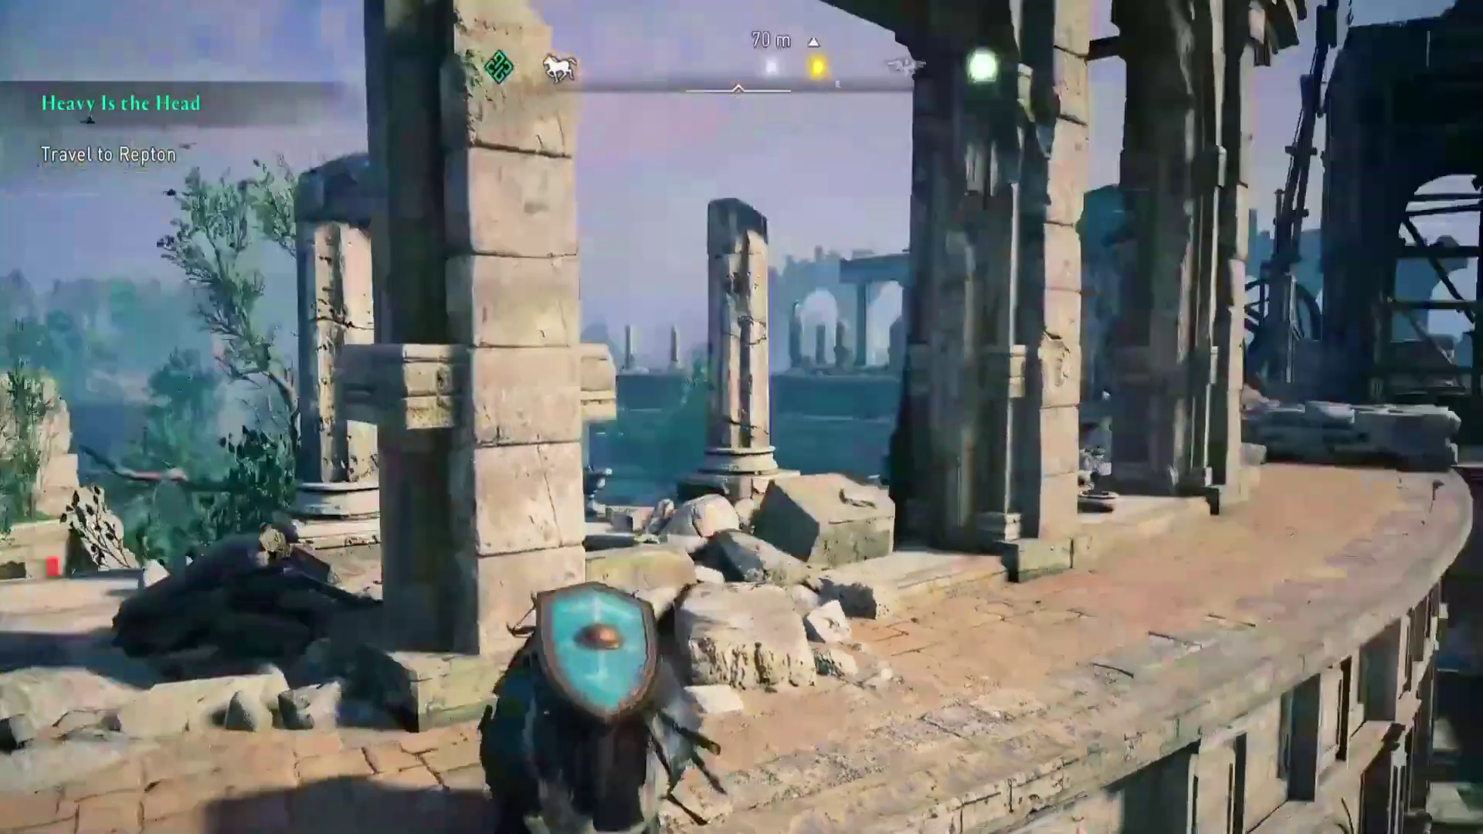
{"action": "key", "text": "w"}
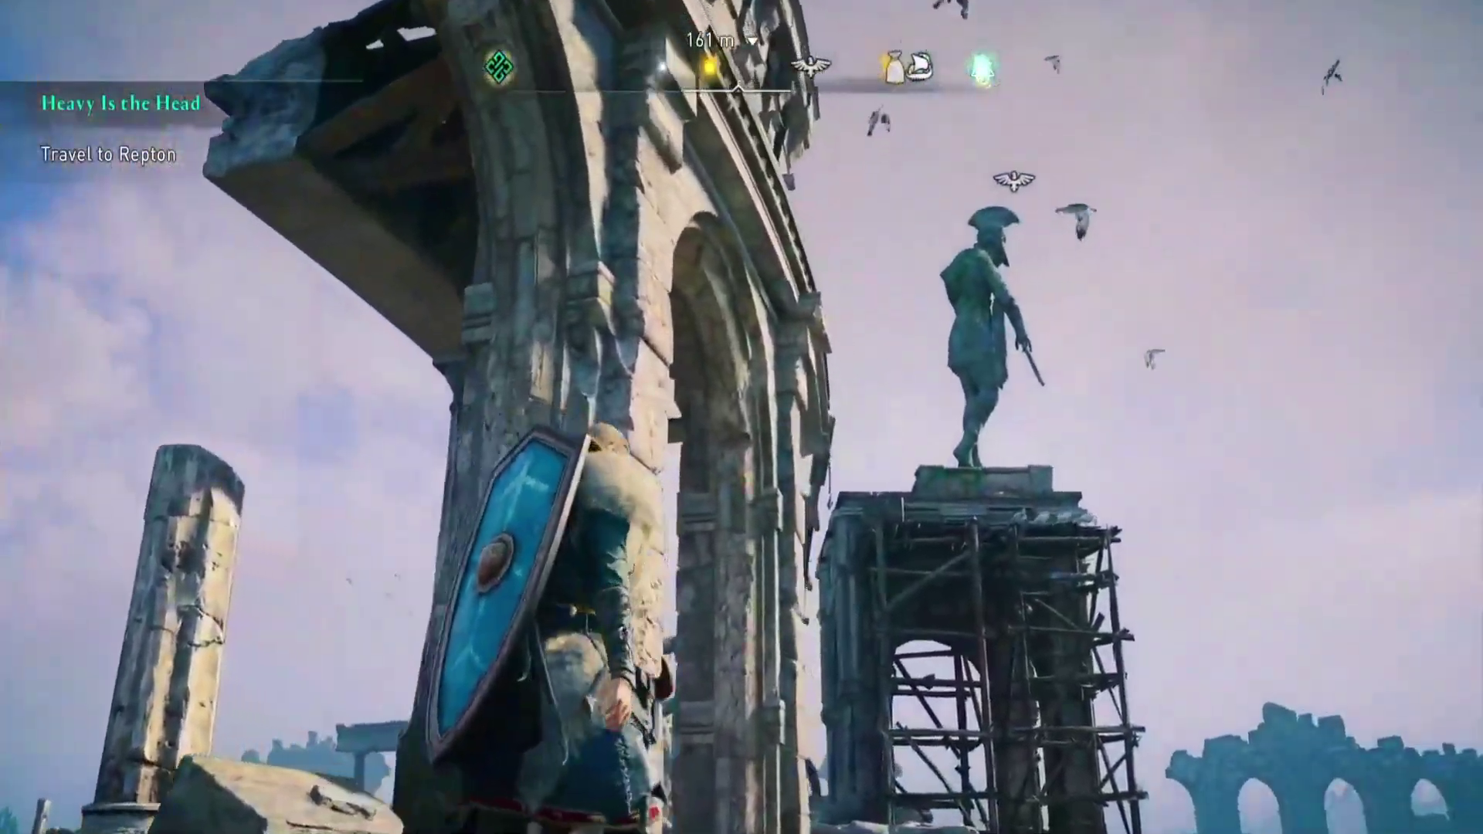
{"action": "key", "text": "w"}
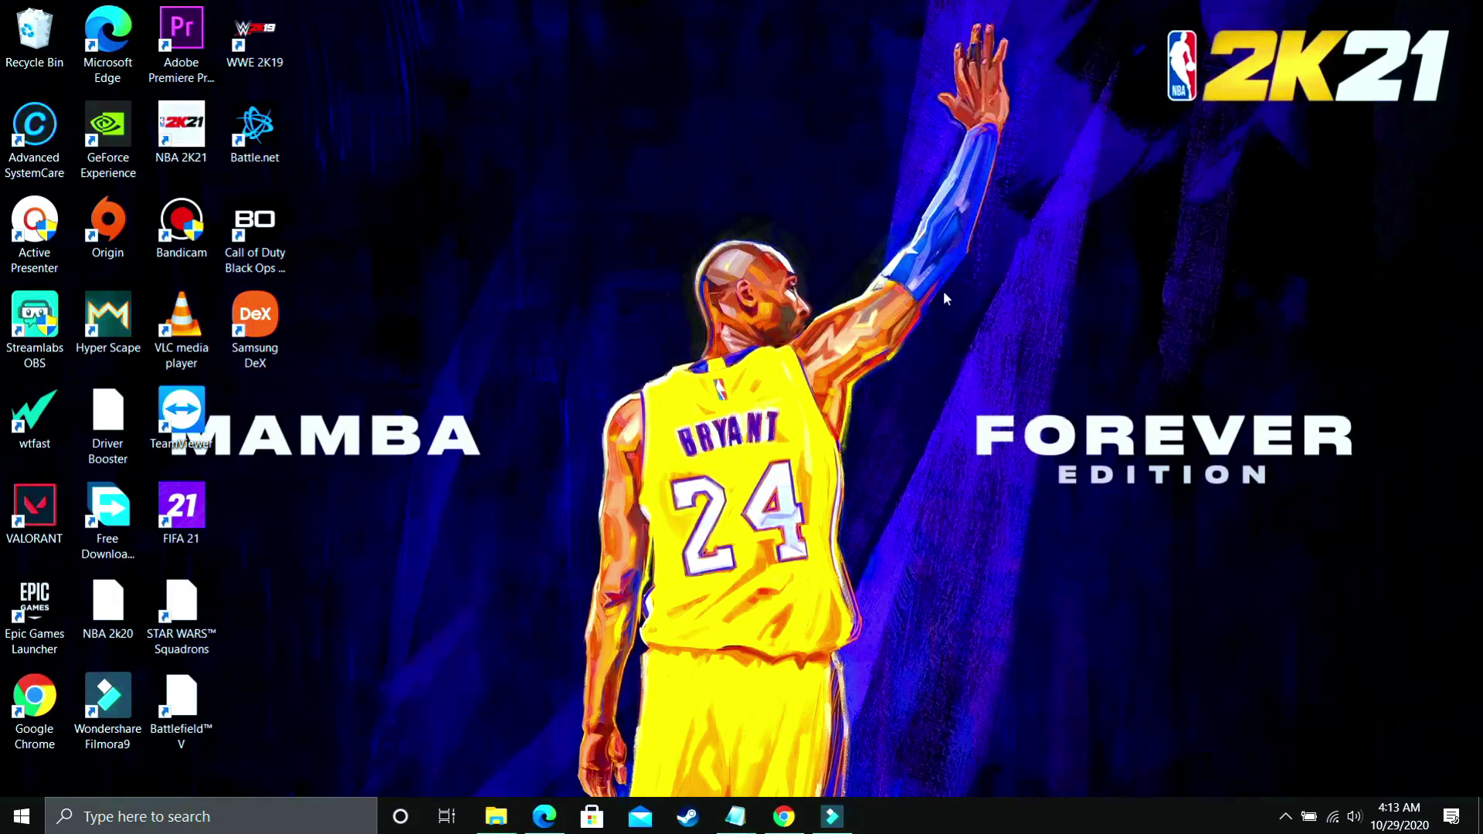
Step: Browse the pc optimizer search results, switching back and forth with the Advanced SystemCare video tab
{"action": "left_click", "coordinate": [804, 823]}
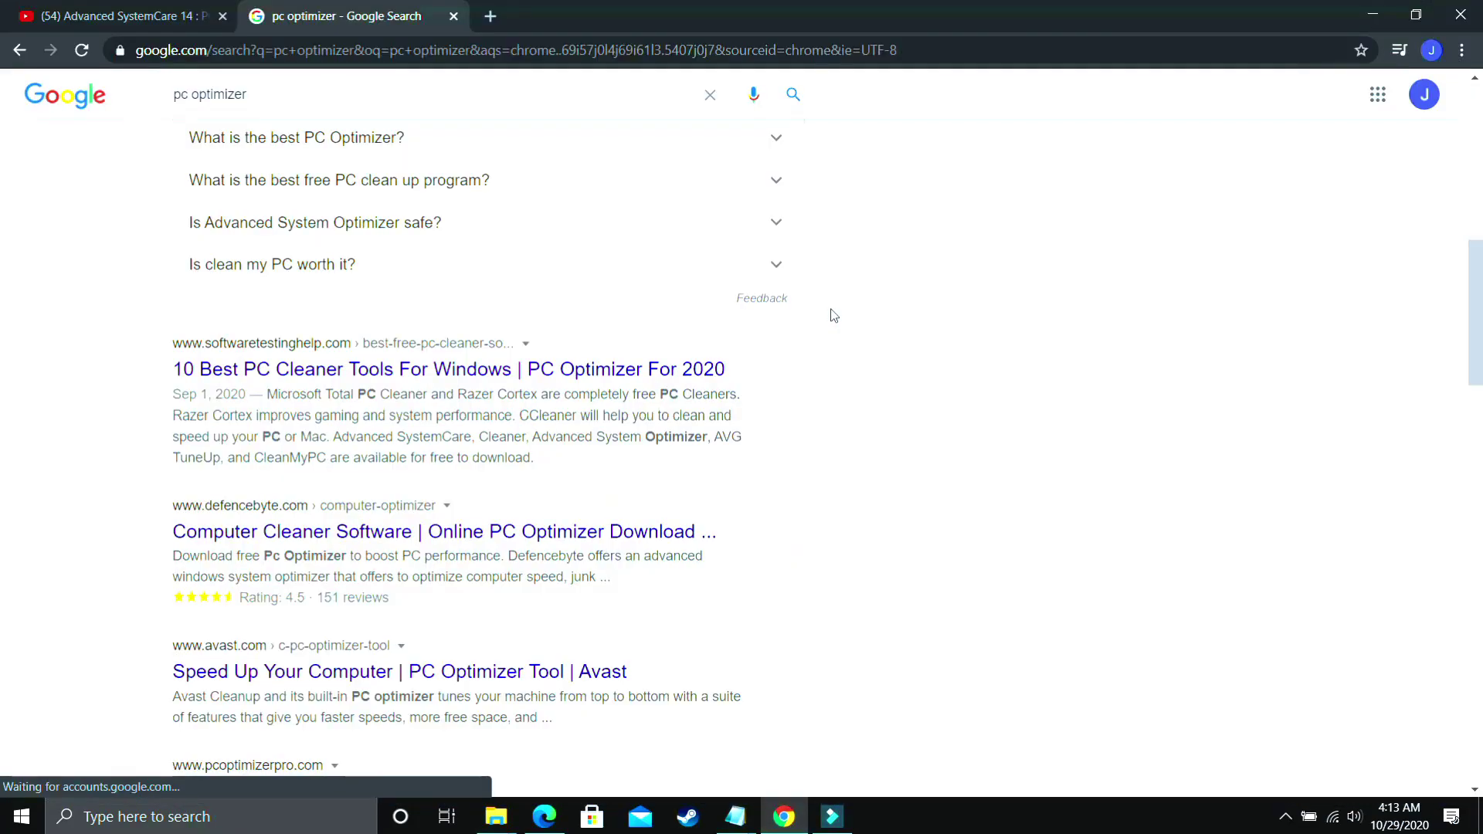
{"action": "scroll", "coordinate": [833, 315], "scroll_direction": "up", "scroll_amount": 2}
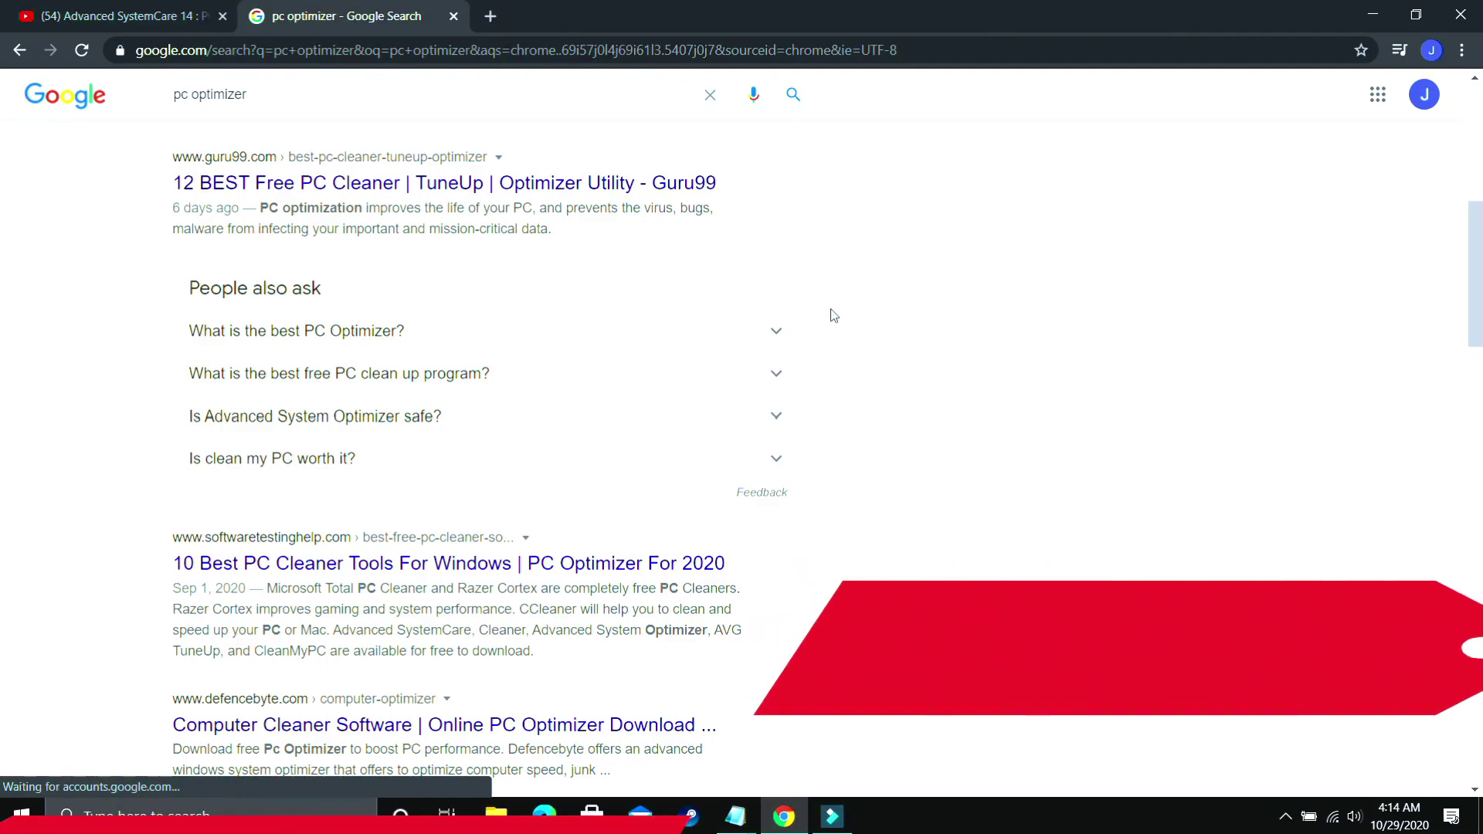
{"action": "scroll", "coordinate": [833, 316], "scroll_direction": "up", "scroll_amount": 7}
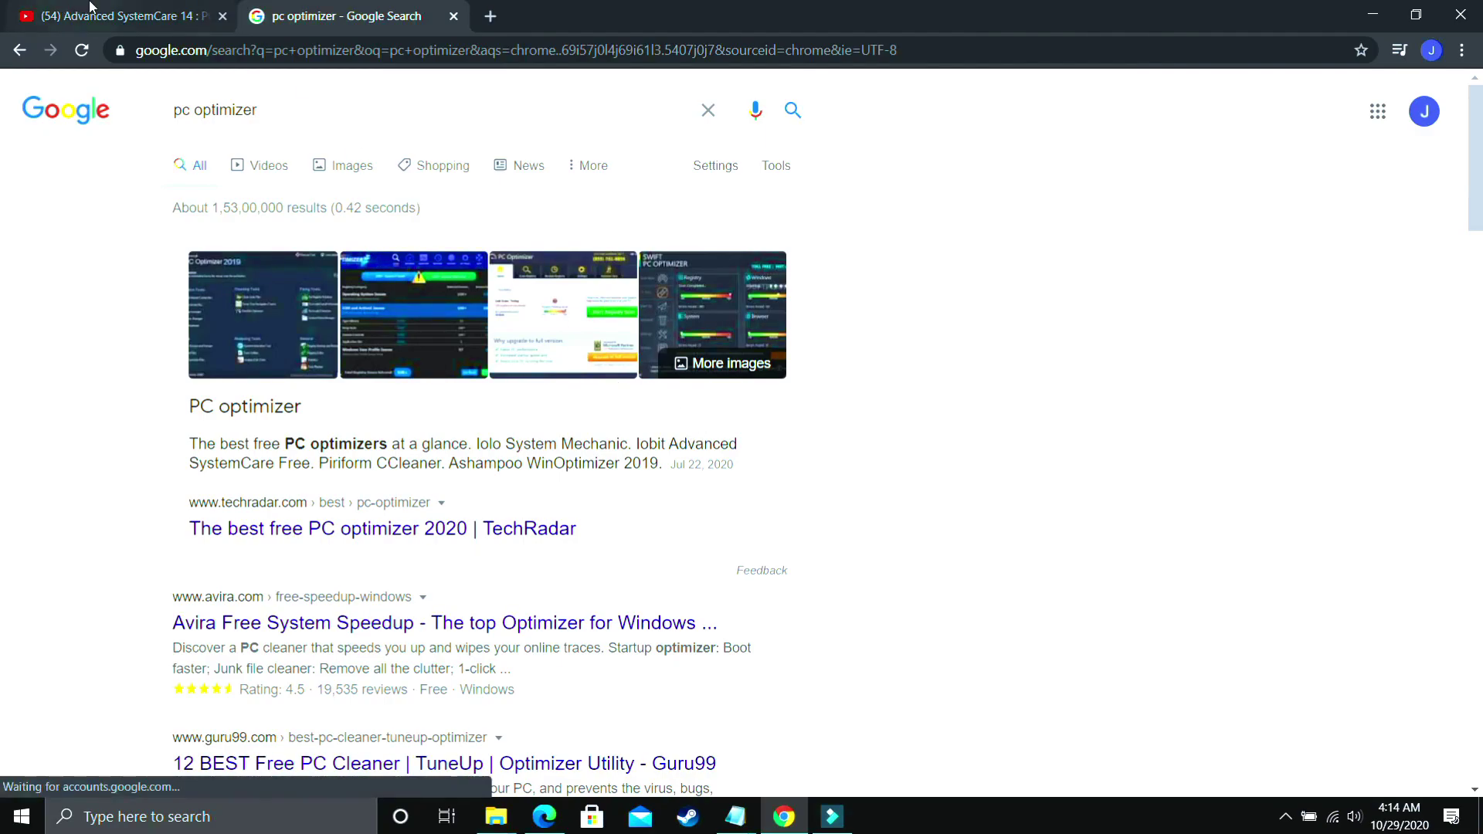
{"action": "left_click", "coordinate": [116, 16]}
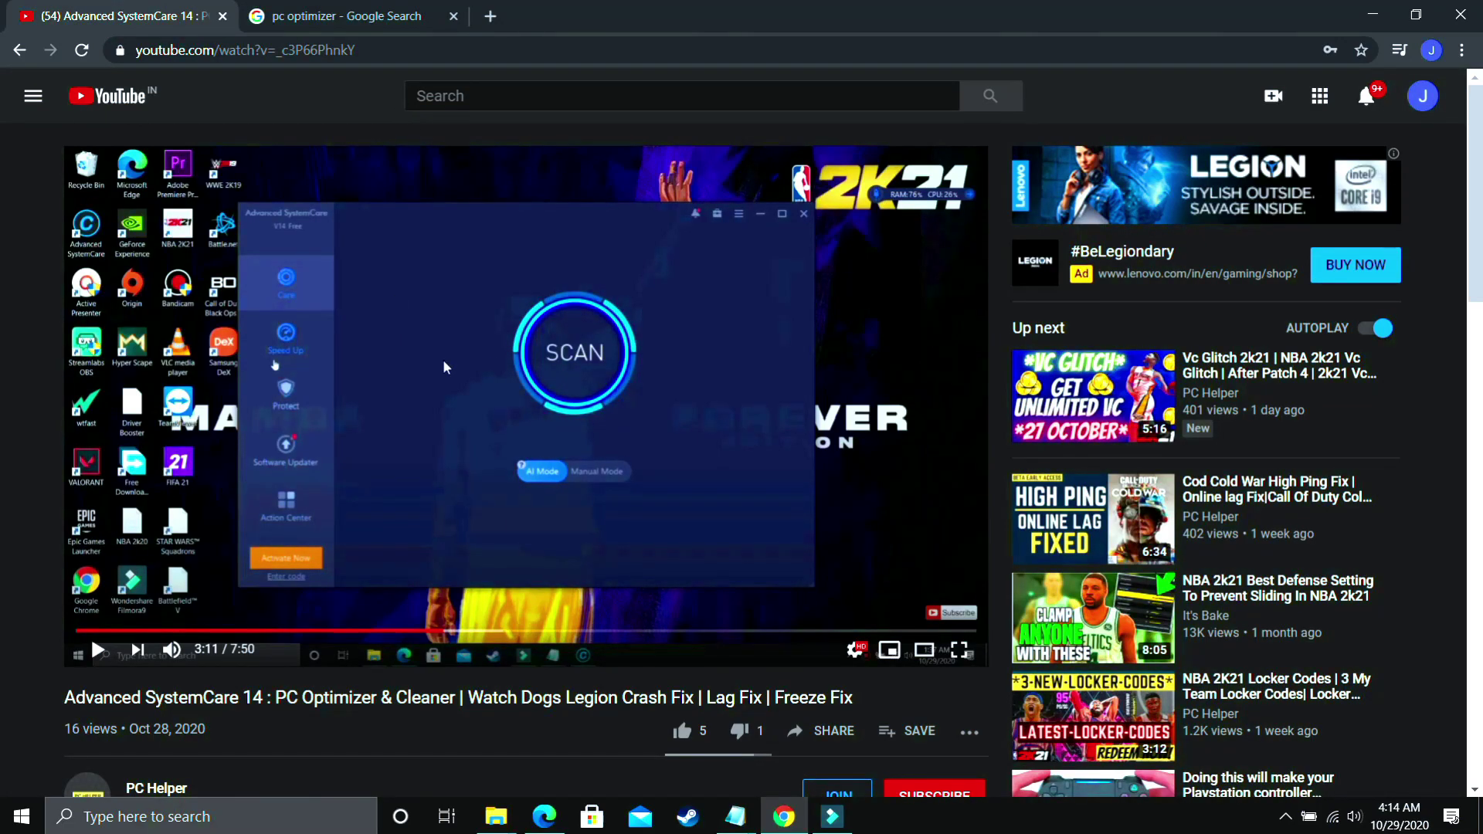
{"action": "left_click", "coordinate": [433, 17]}
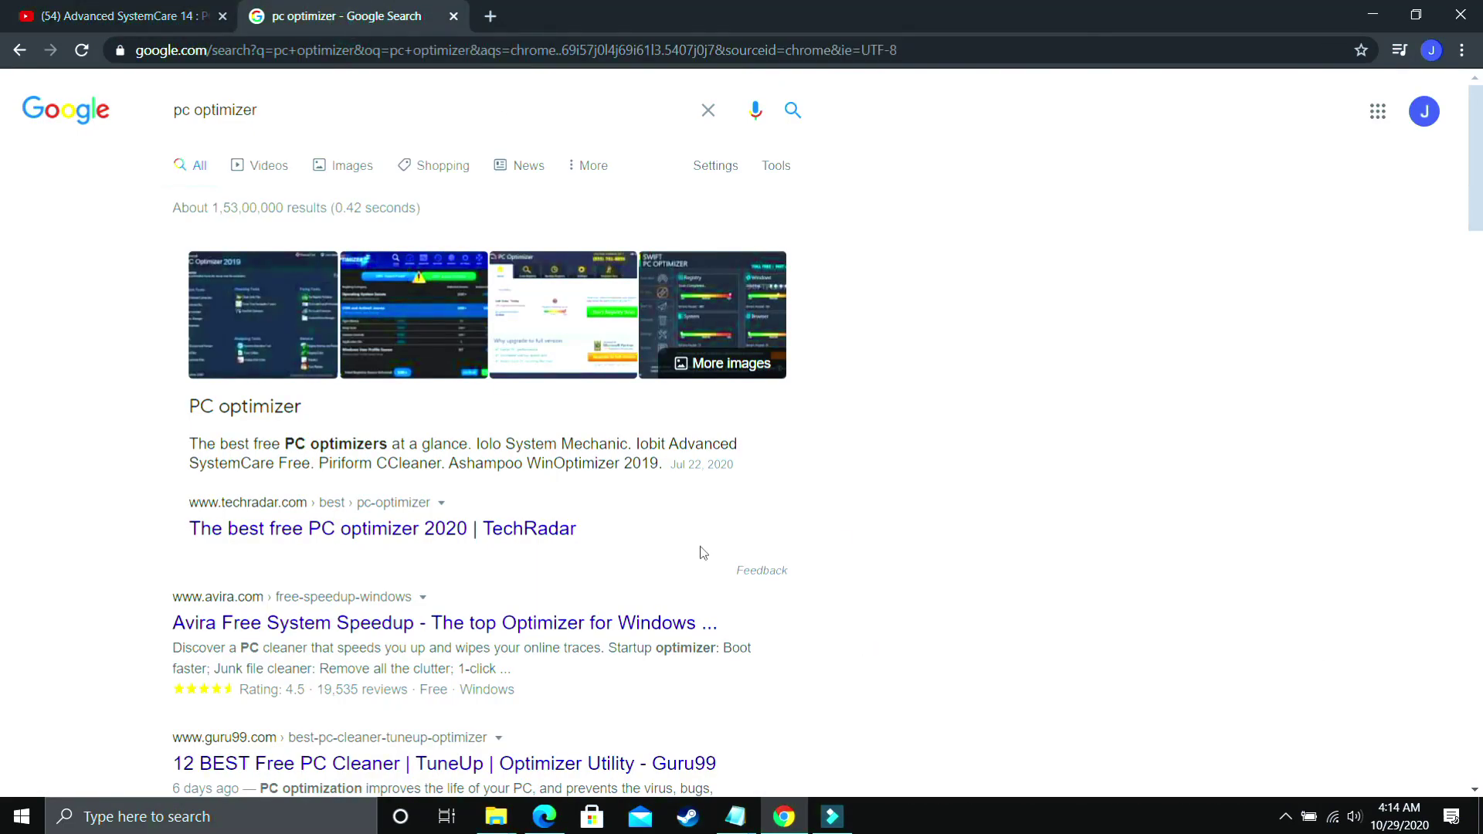
{"action": "scroll", "coordinate": [385, 542], "scroll_direction": "down", "scroll_amount": 10}
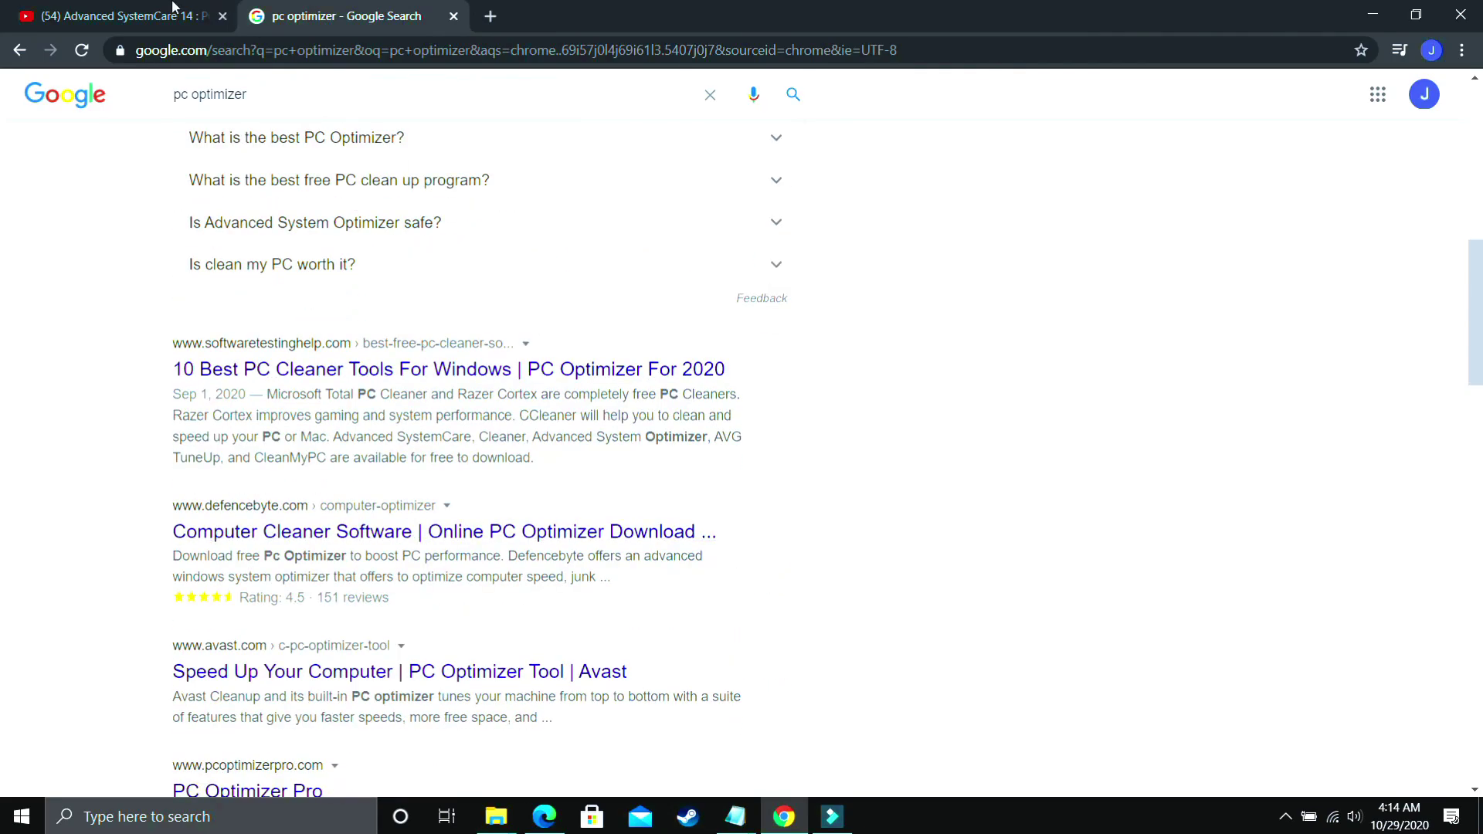
{"action": "left_click", "coordinate": [137, 22]}
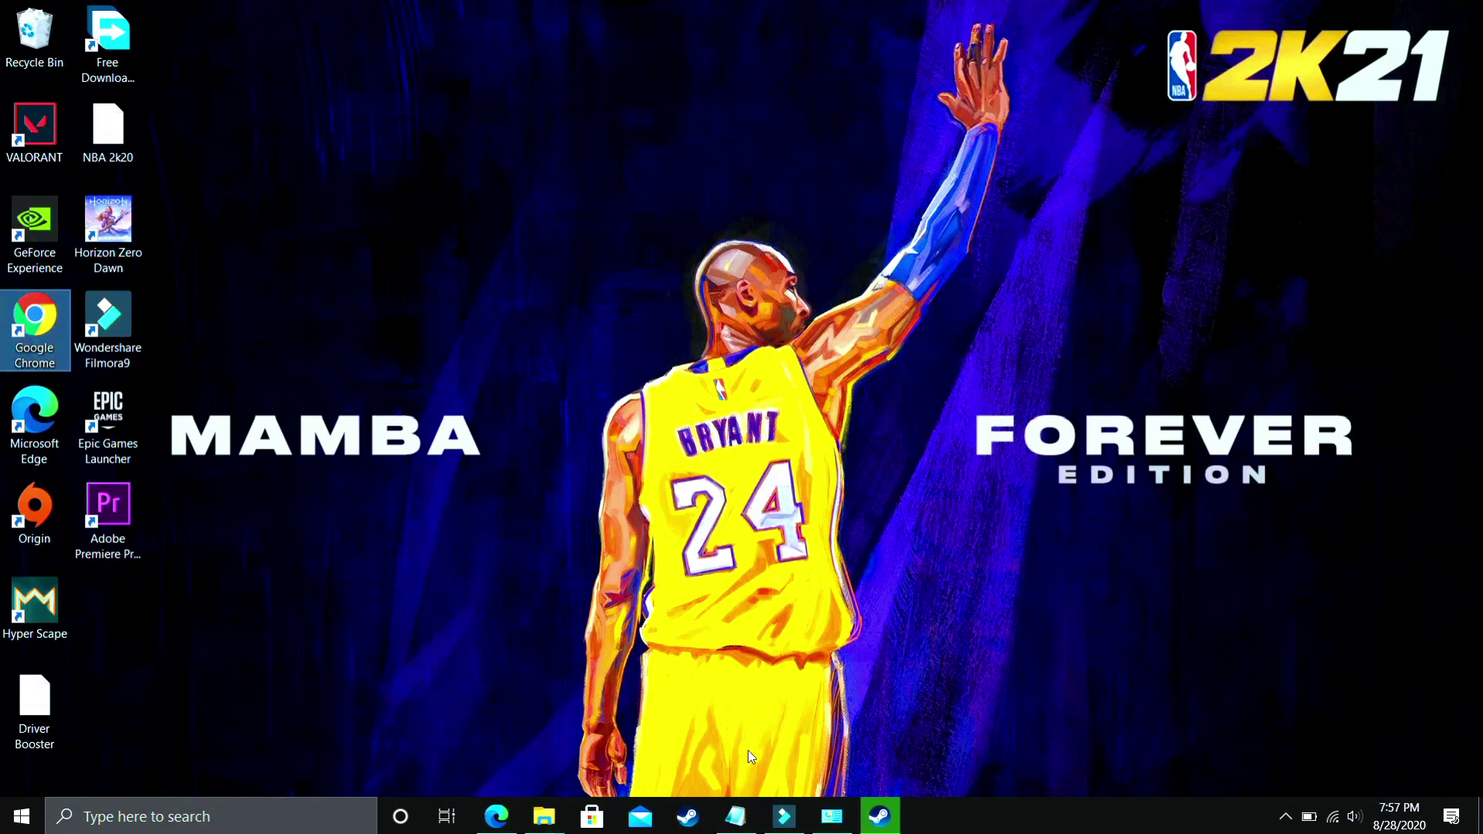
Step: Reach the Virtual Memory dialog via This PC Properties, Advanced system settings and Performance Options' Advanced tab
{"action": "left_click", "coordinate": [544, 816]}
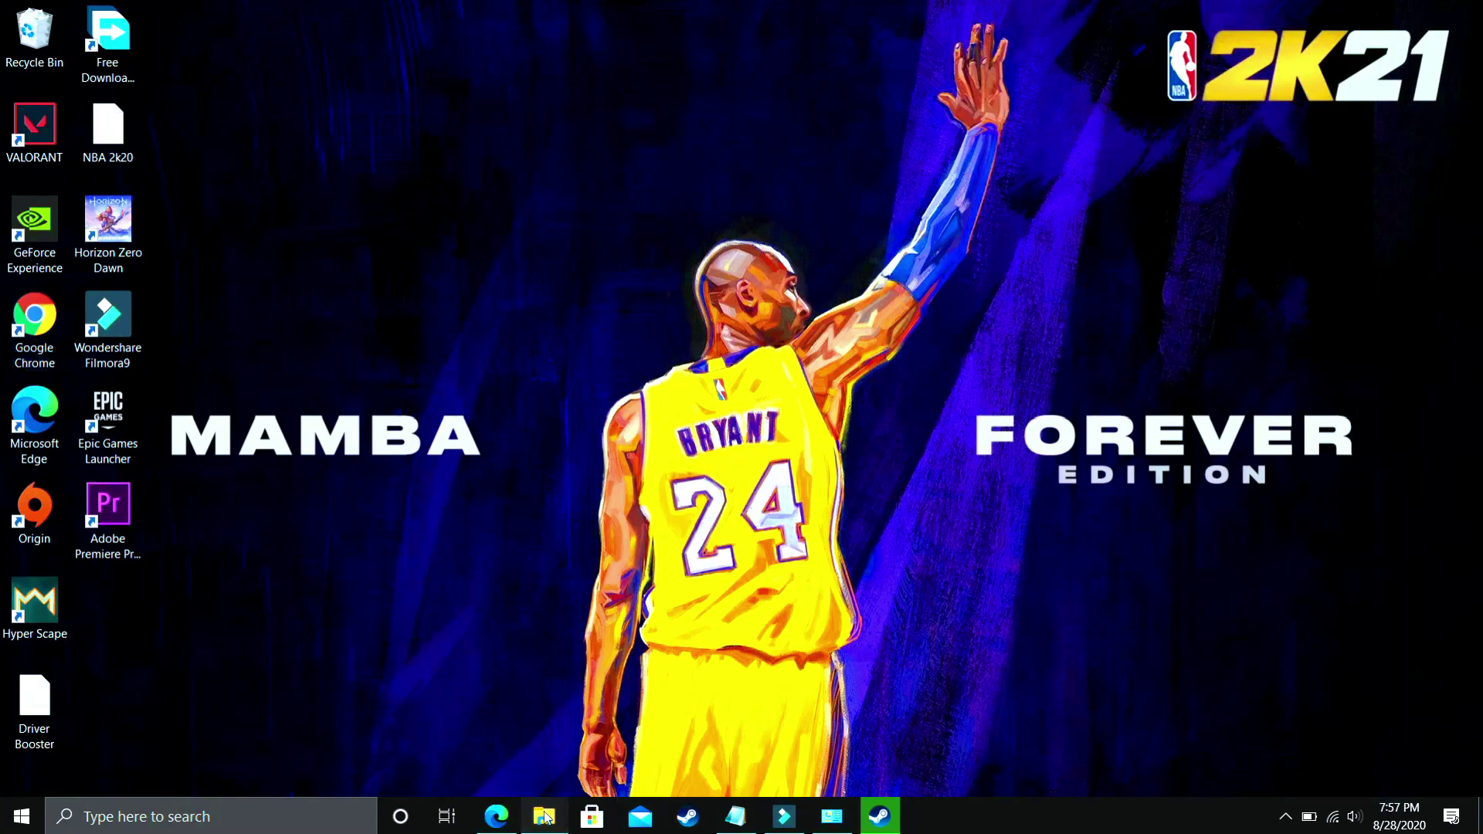
{"action": "left_click", "coordinate": [443, 734]}
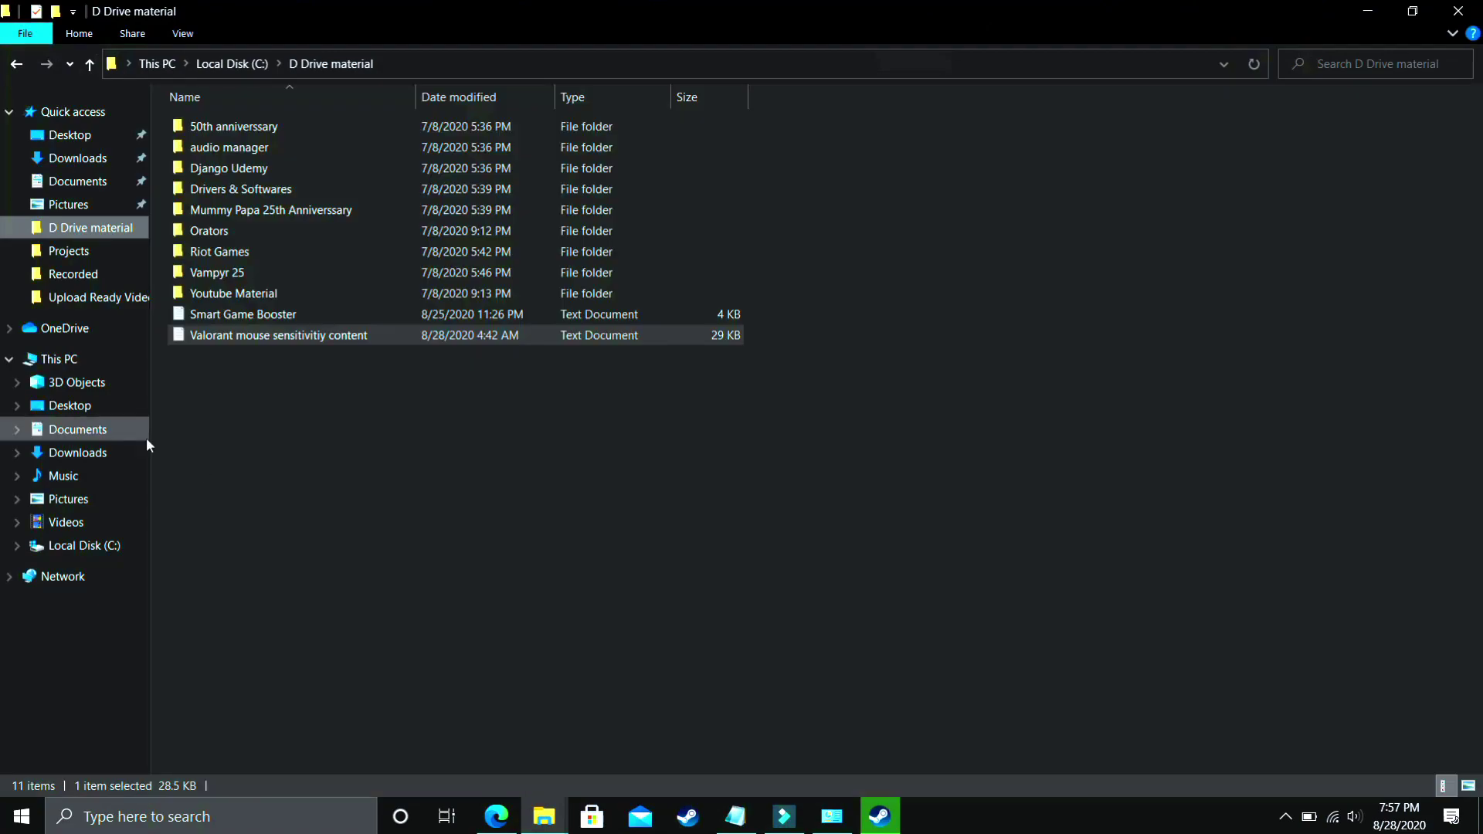
{"action": "right_click", "coordinate": [37, 357]}
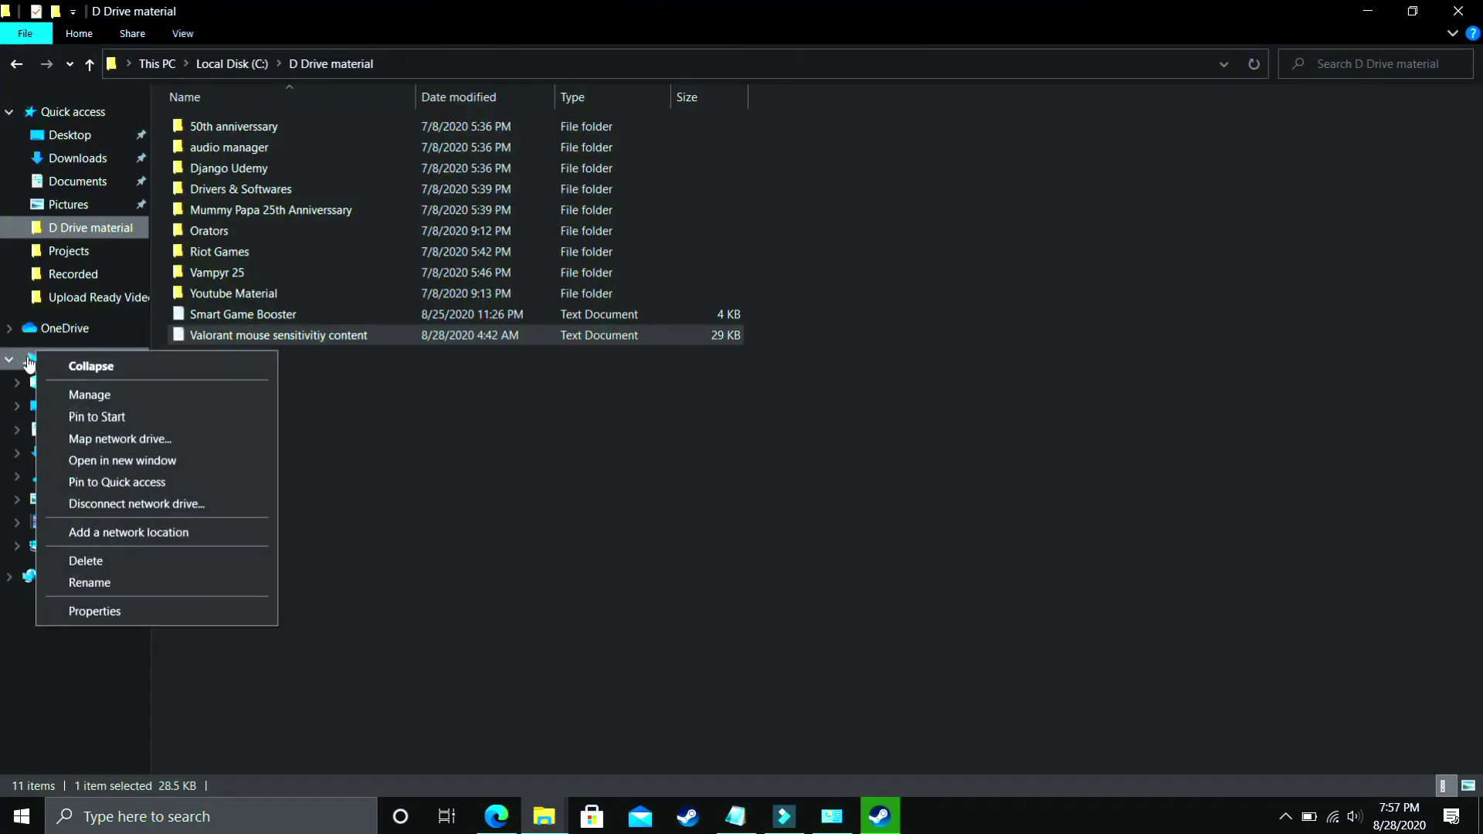
{"action": "left_click", "coordinate": [85, 611]}
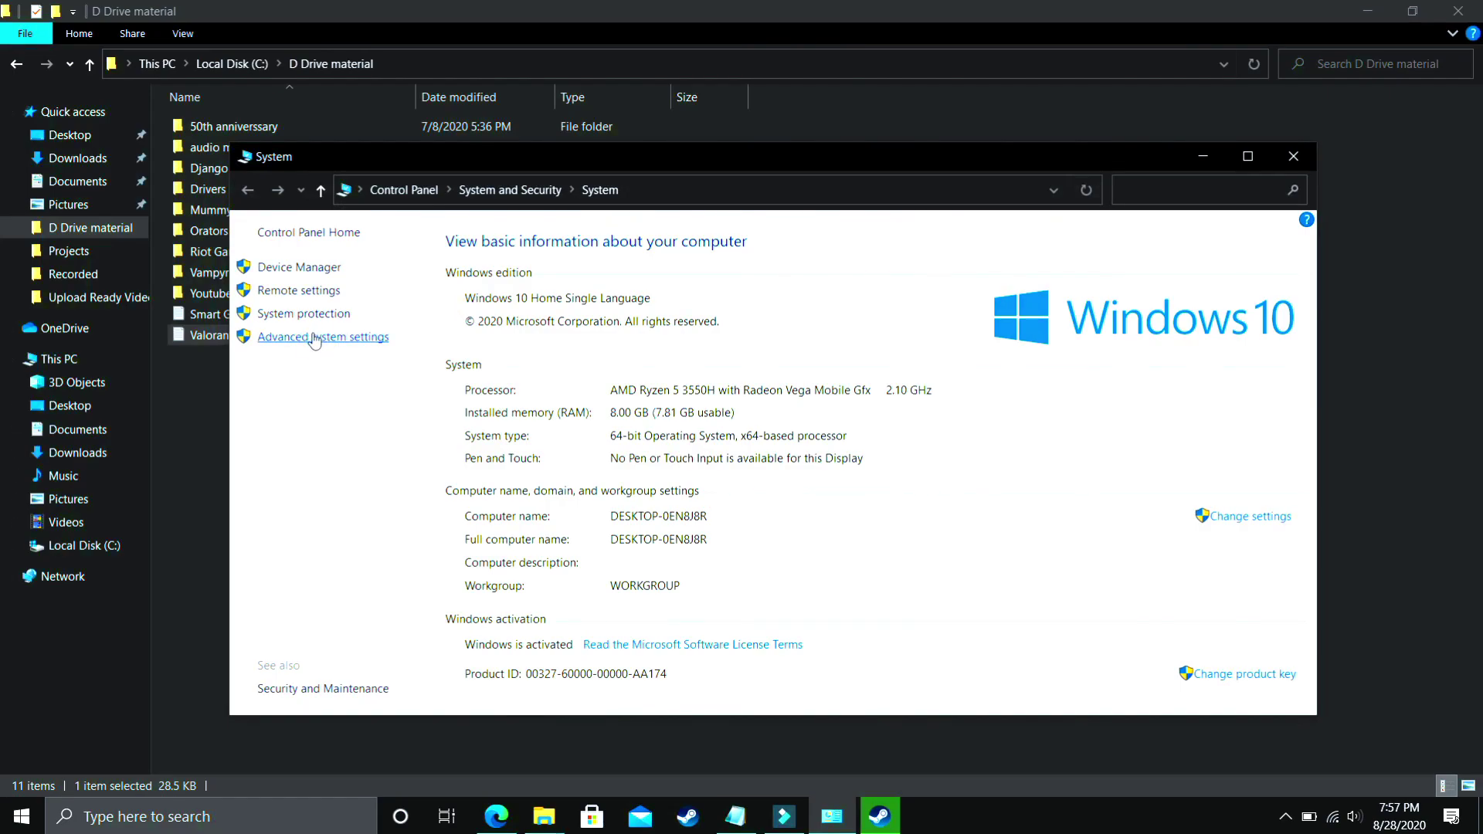
{"action": "left_click", "coordinate": [314, 338]}
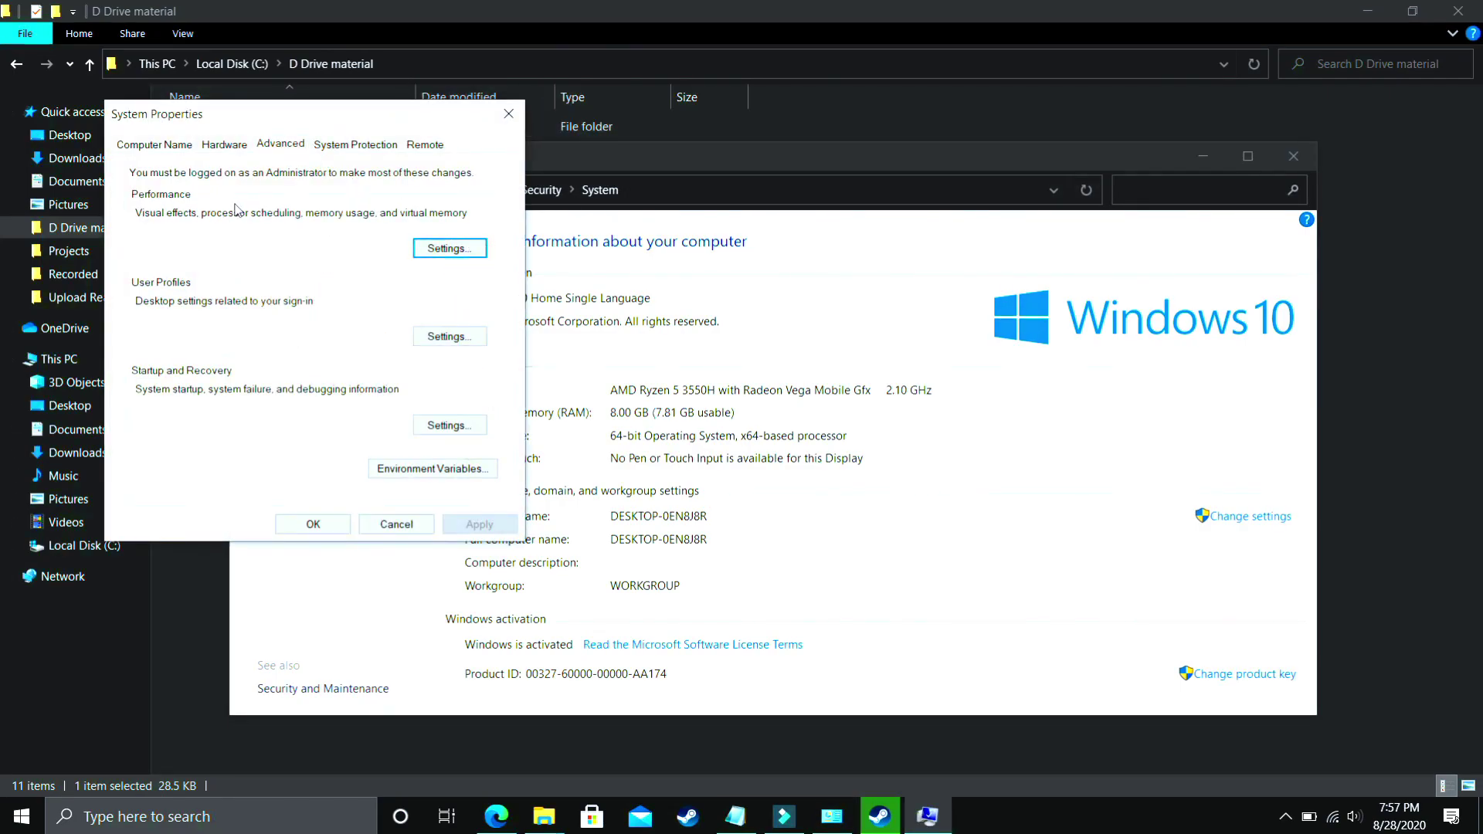
{"action": "left_click", "coordinate": [451, 249]}
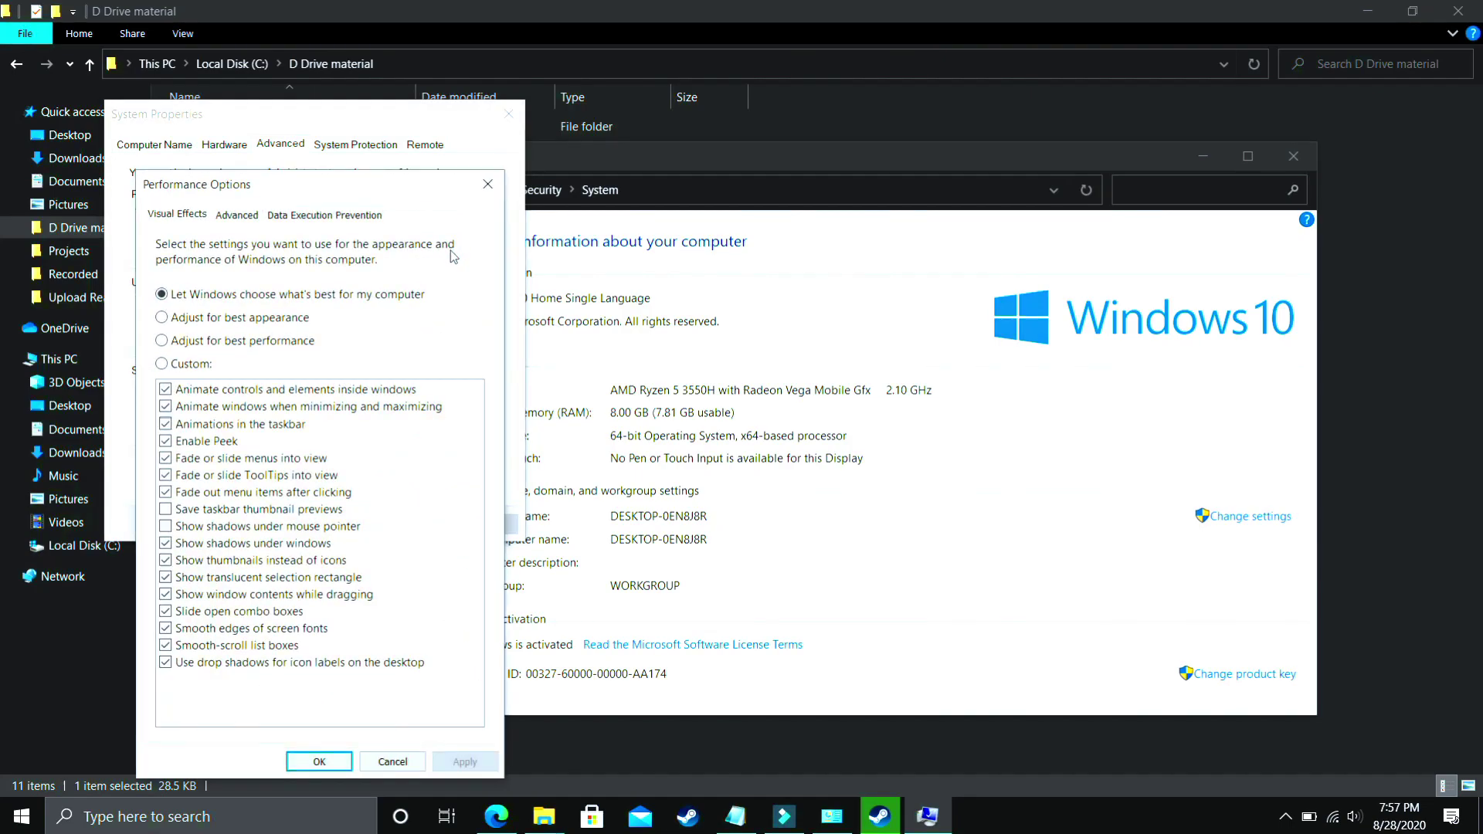
{"action": "left_click", "coordinate": [244, 225]}
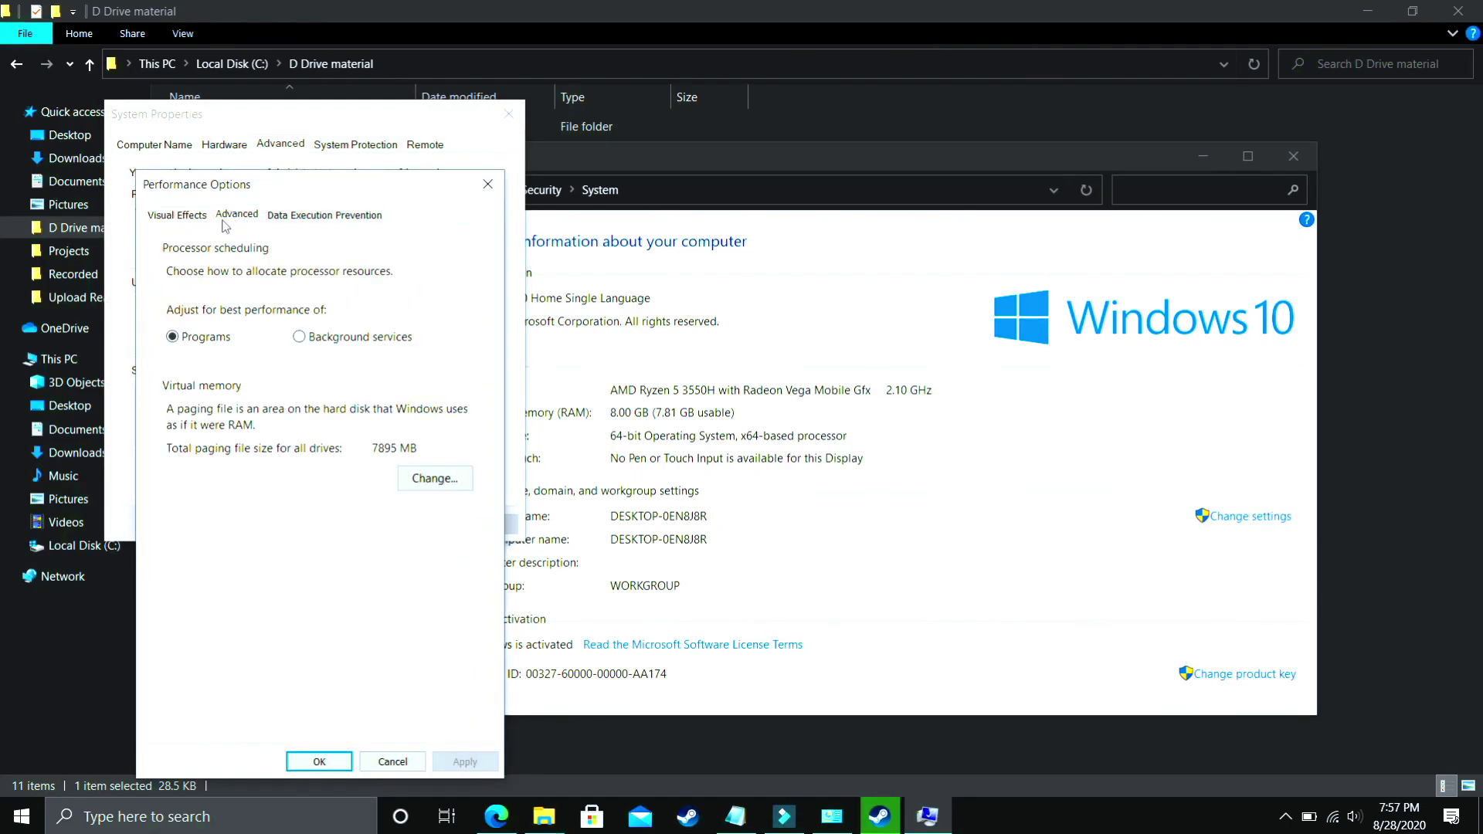
{"action": "left_click", "coordinate": [204, 340]}
{"action": "left_click", "coordinate": [433, 478]}
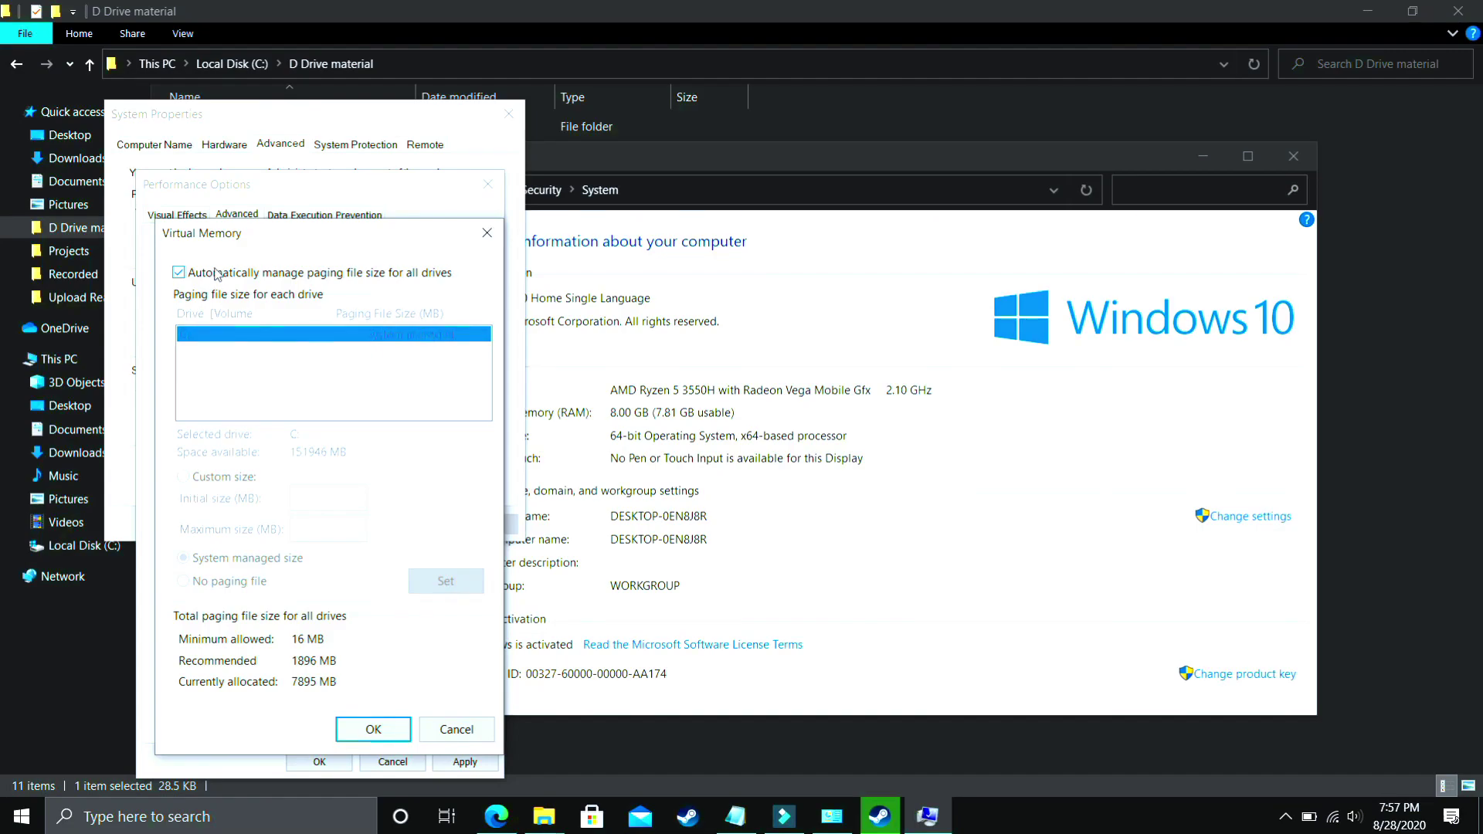
Step: Turn off automatic paging, select C: and set a custom initial size of 1896 MB
{"action": "left_click", "coordinate": [192, 274]}
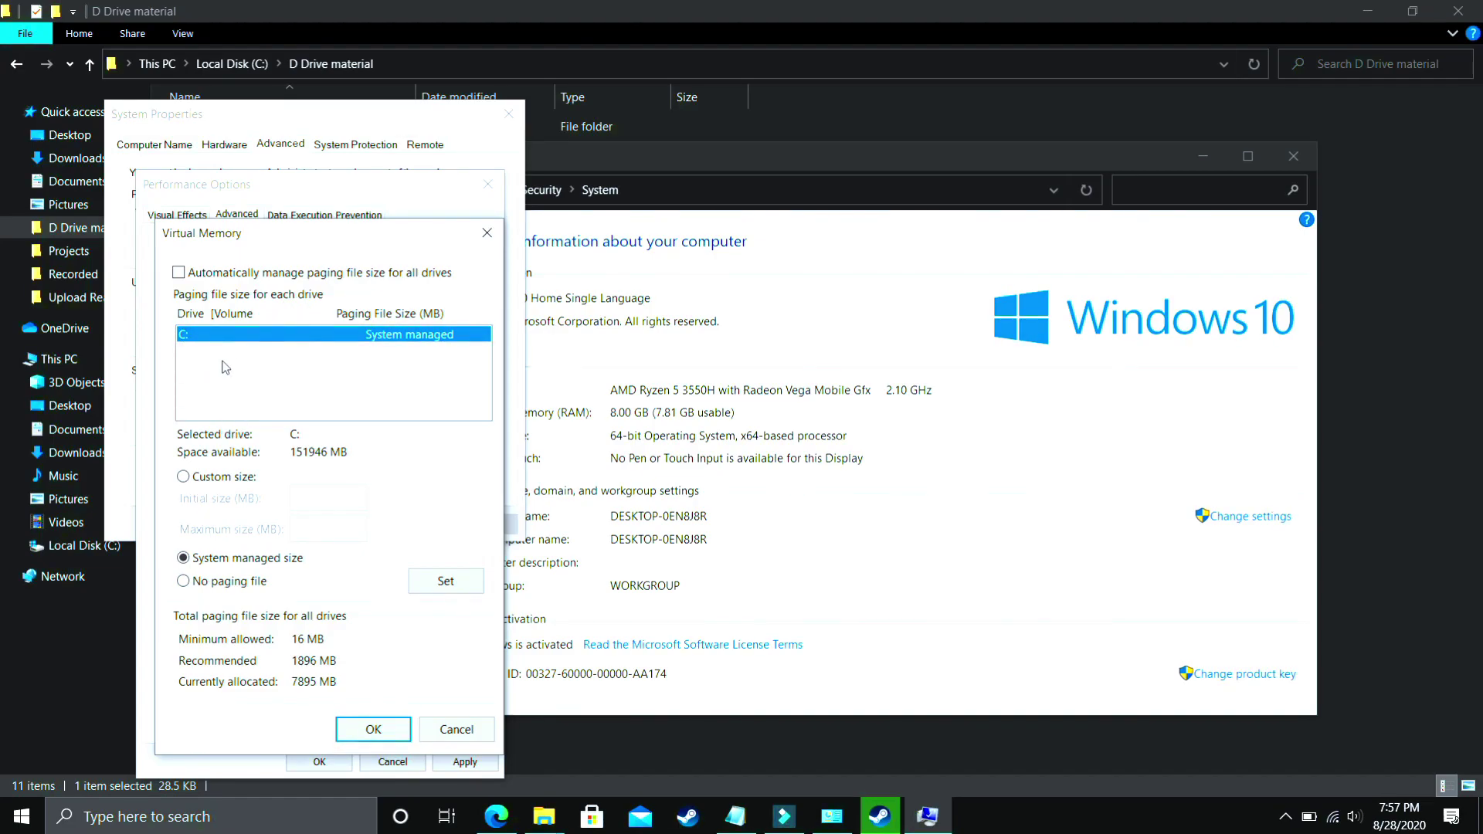
{"action": "left_click", "coordinate": [185, 340]}
{"action": "left_click", "coordinate": [207, 476]}
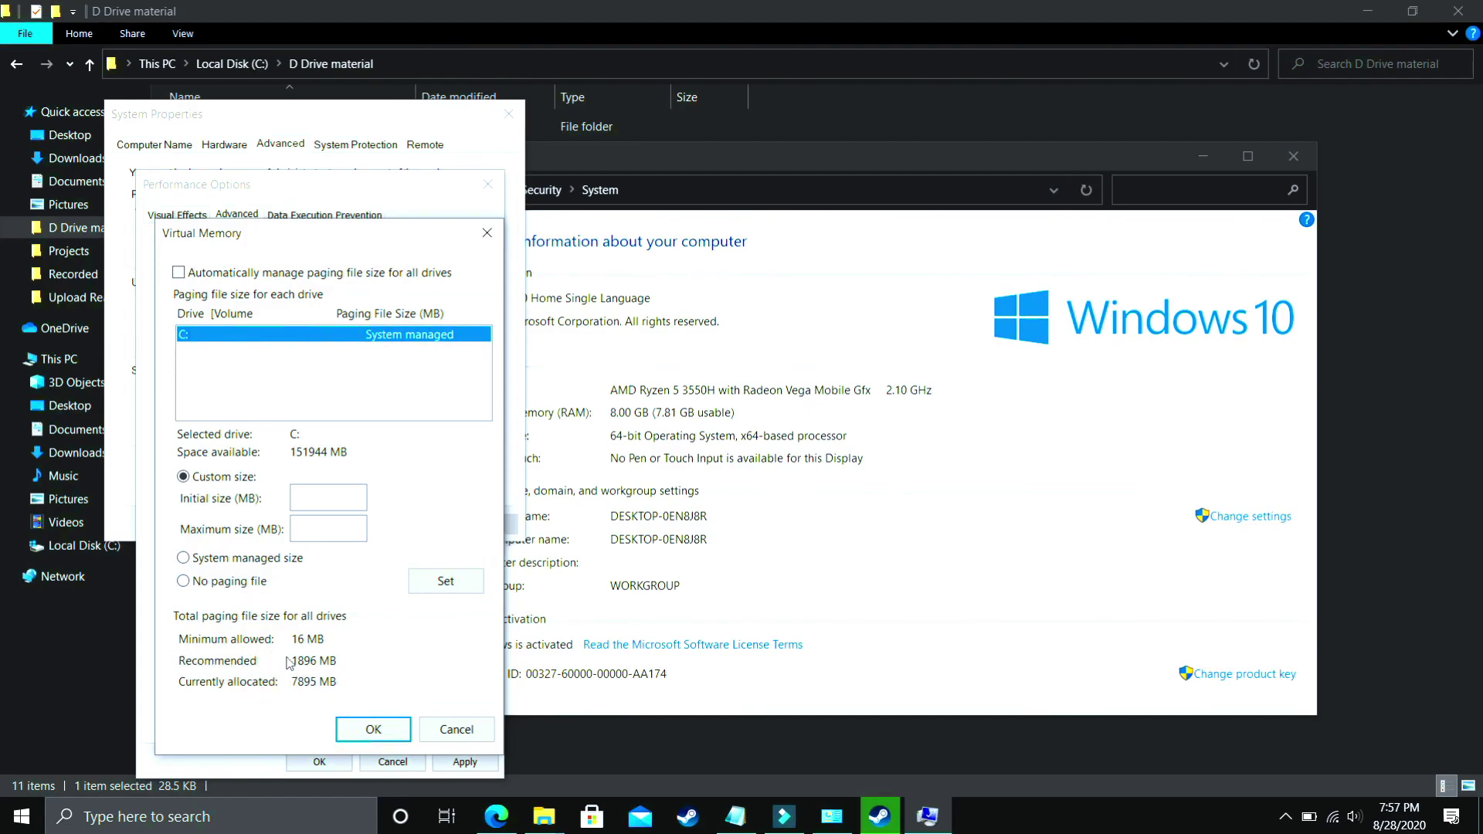
{"action": "left_click", "coordinate": [312, 495]}
{"action": "type", "text": "1896"}
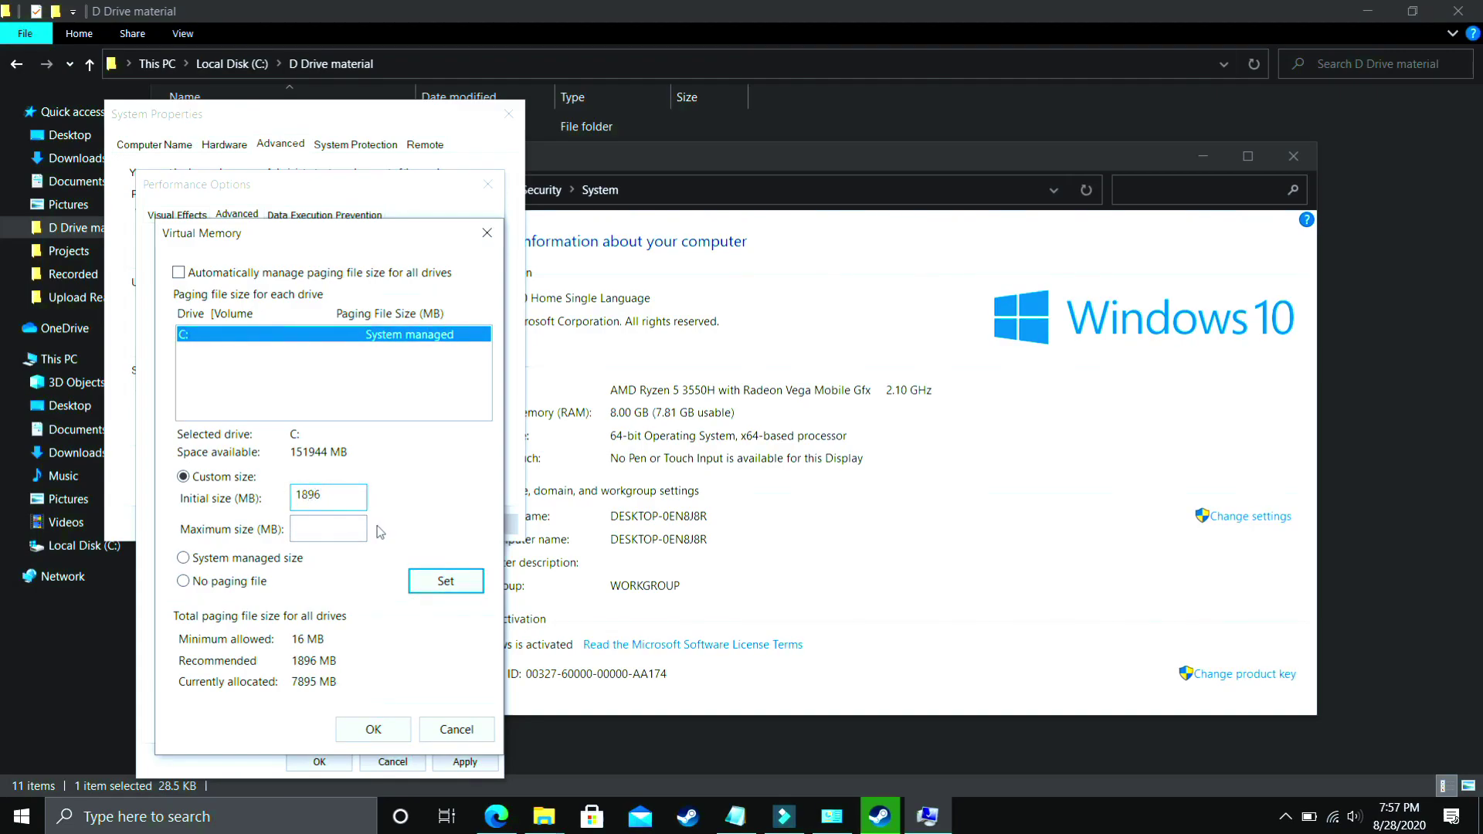
{"action": "left_click", "coordinate": [340, 529]}
{"action": "left_click", "coordinate": [189, 820]}
Step: Compute 8 × 1024 in Calculator and enter 8192 MB as the C: maximum paging size
{"action": "type", "text": "ca"}
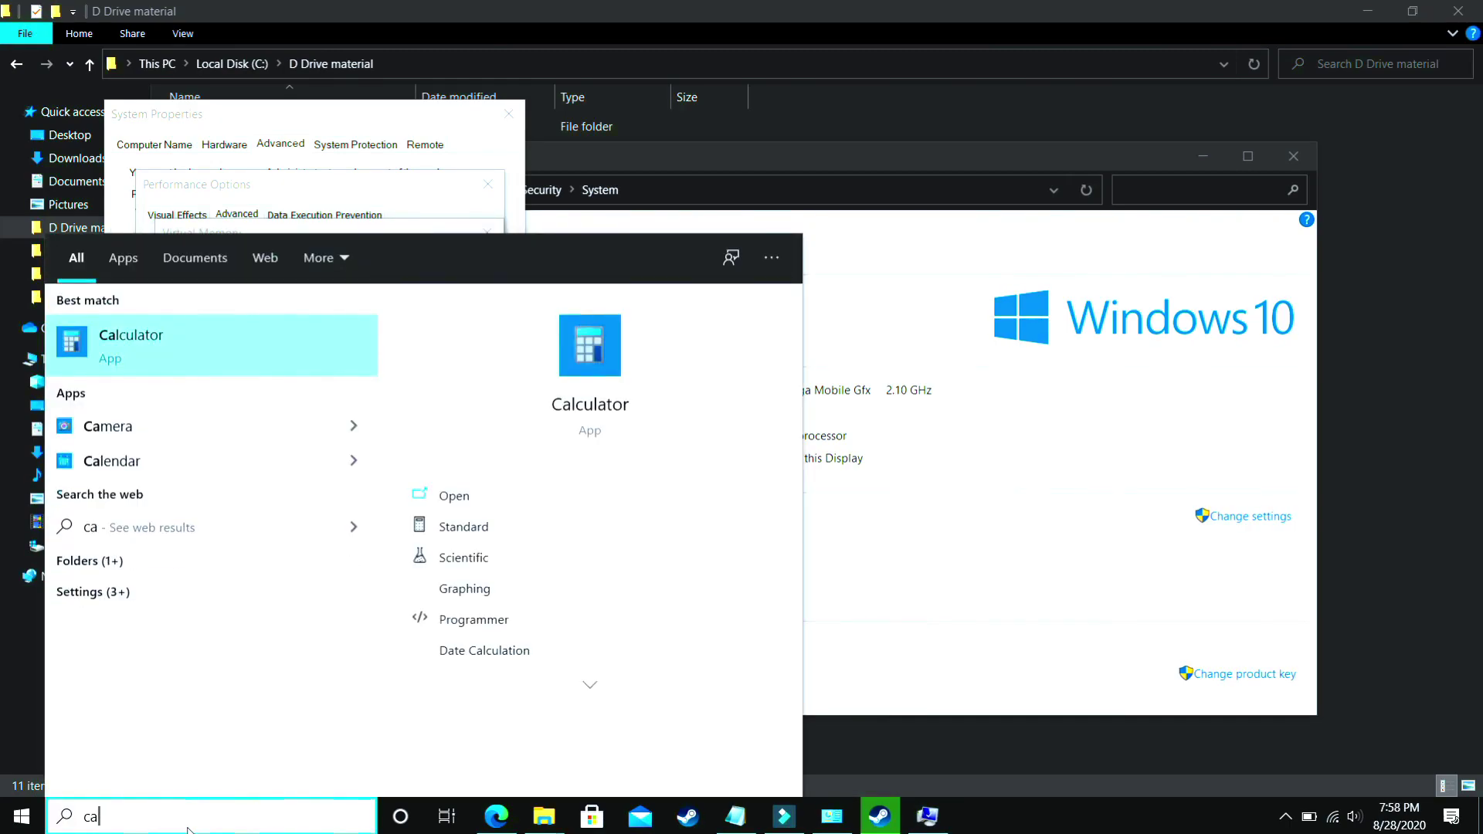
{"action": "key", "text": "Return"}
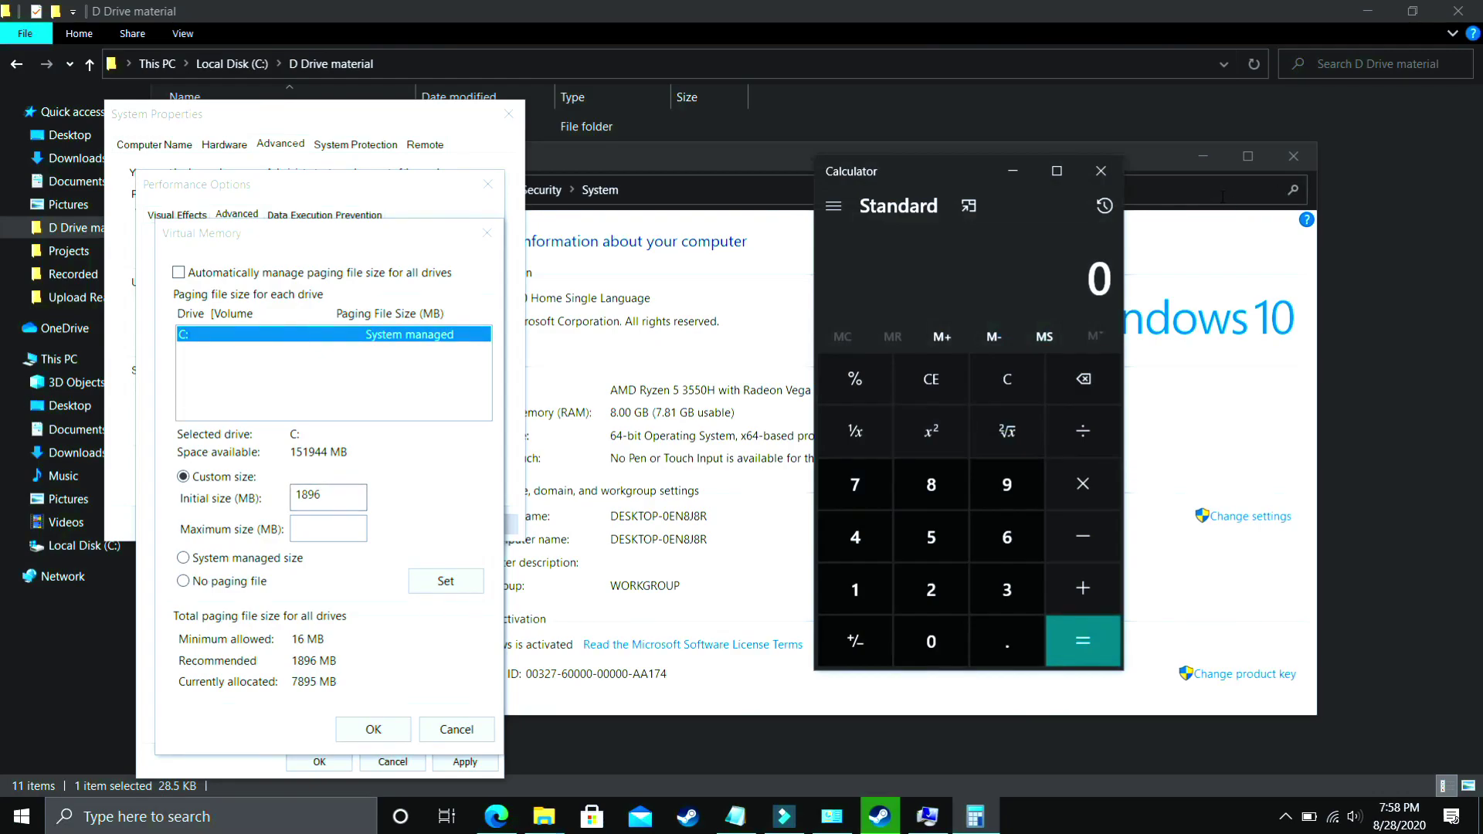
{"action": "key", "text": "8"}
{"action": "type", "text": "1024"}
{"action": "key", "text": "Return"}
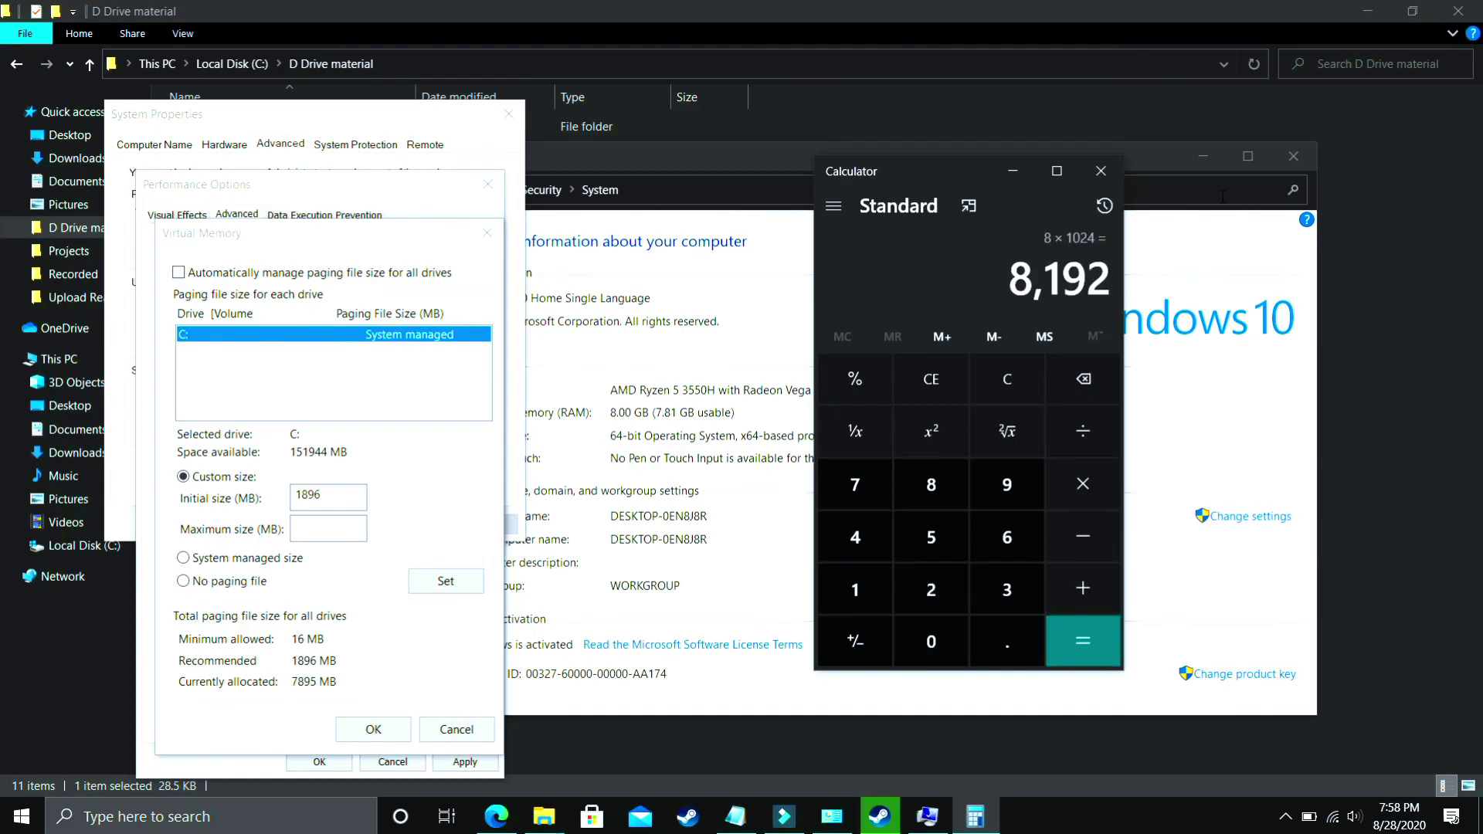
{"action": "left_click", "coordinate": [329, 531]}
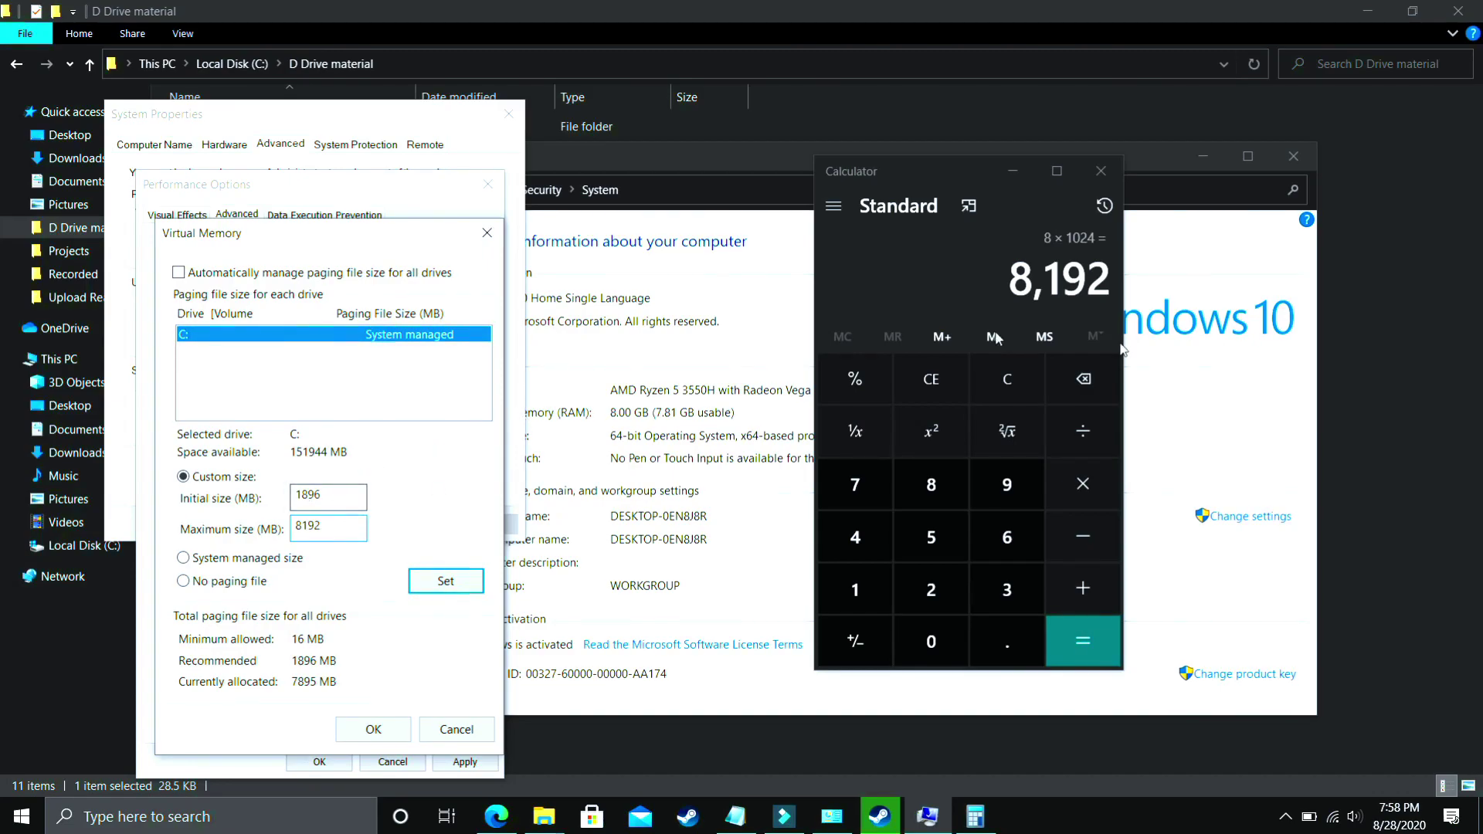
Step: Convert 16, 32 and 12 GB to MB in Calculator (× 1024), ending at 12,288
{"action": "left_click", "coordinate": [1007, 377]}
{"action": "type", "text": "16 × "}
{"action": "type", "text": "1,024"}
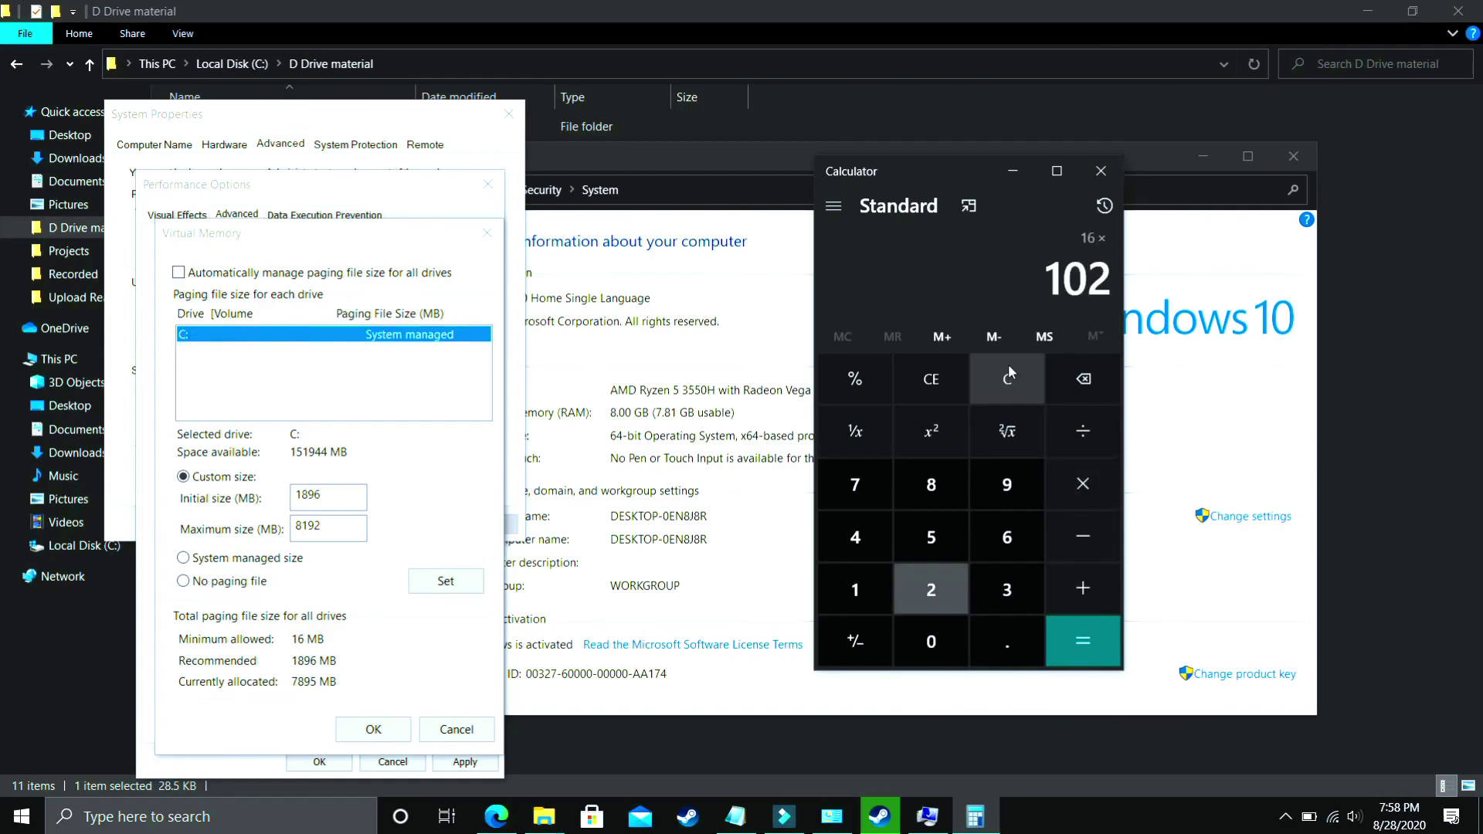
{"action": "key", "text": "Return"}
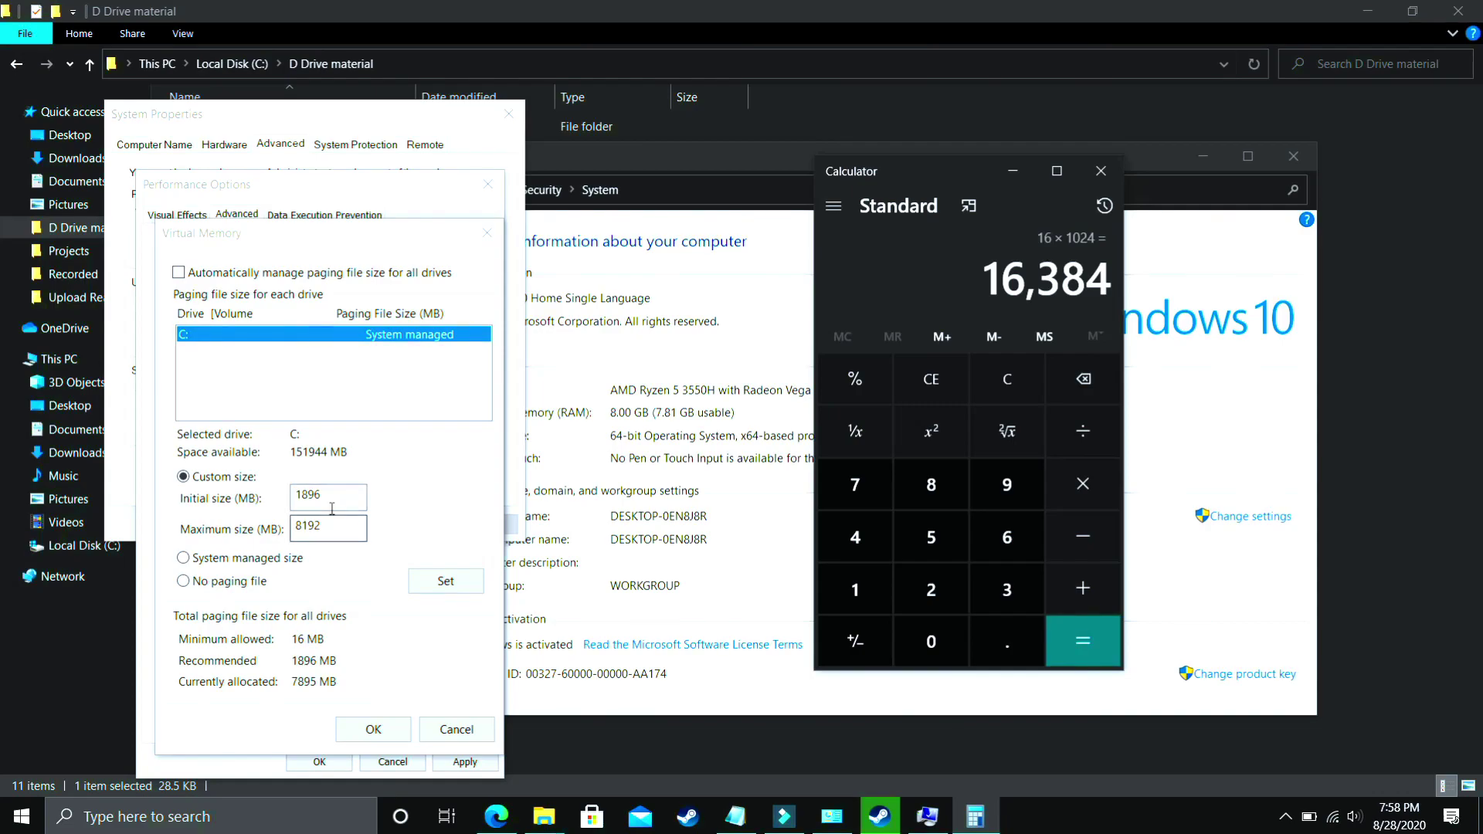
{"action": "left_click", "coordinate": [1011, 392]}
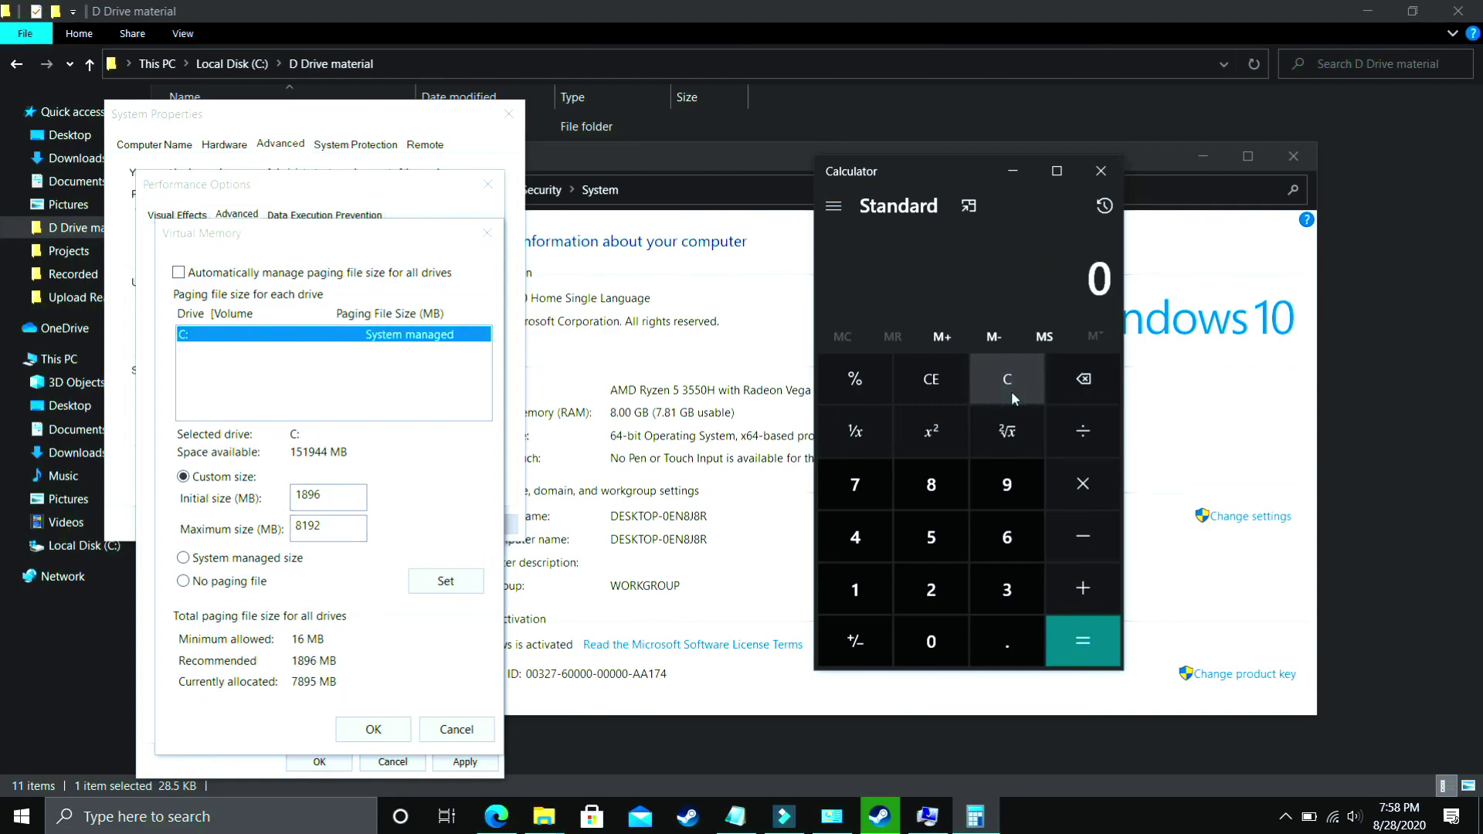
{"action": "type", "text": "32*102"}
{"action": "type", "text": "4"}
{"action": "key", "text": "Return"}
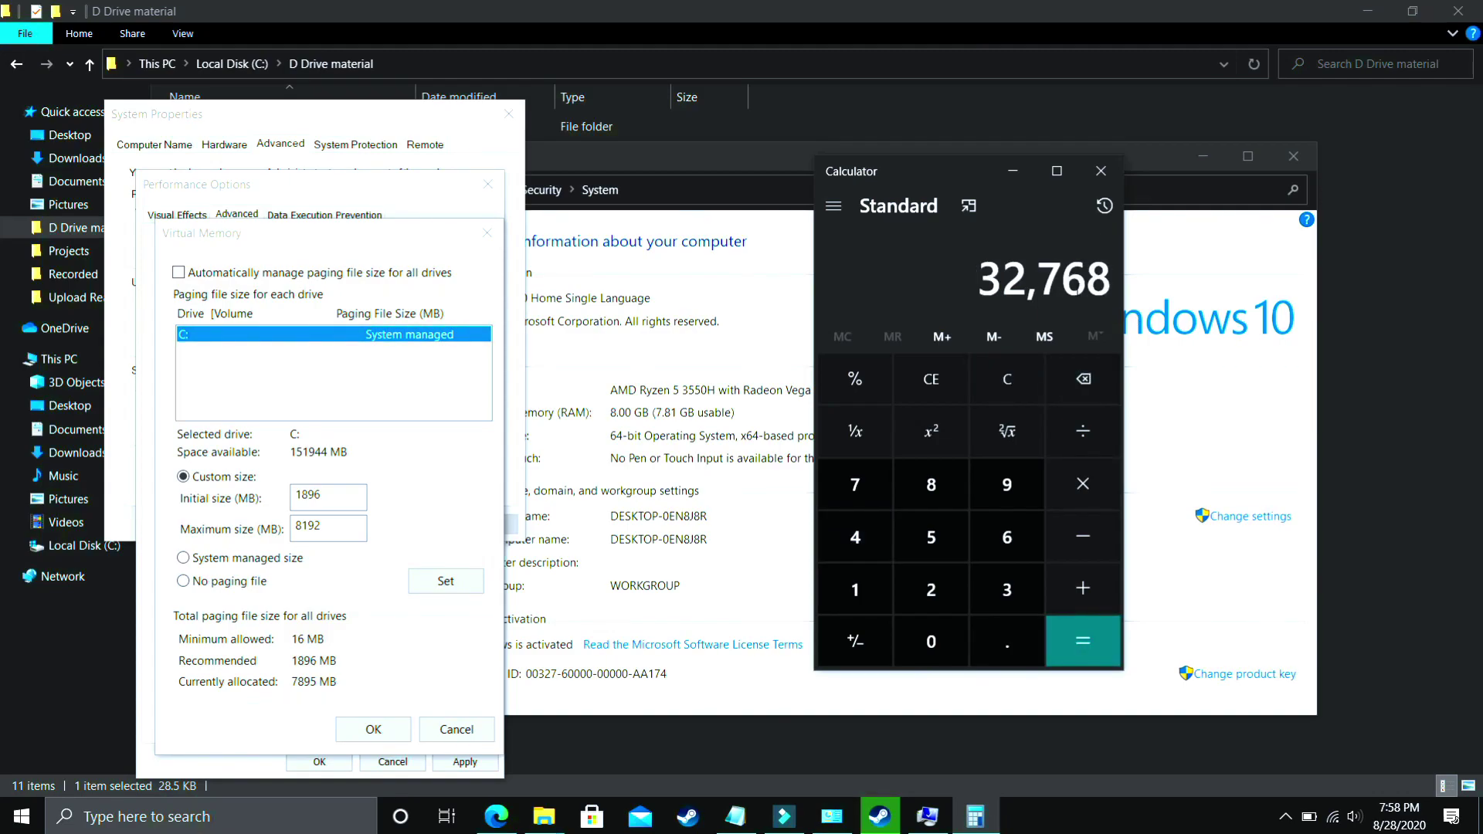
{"action": "left_click", "coordinate": [1008, 378]}
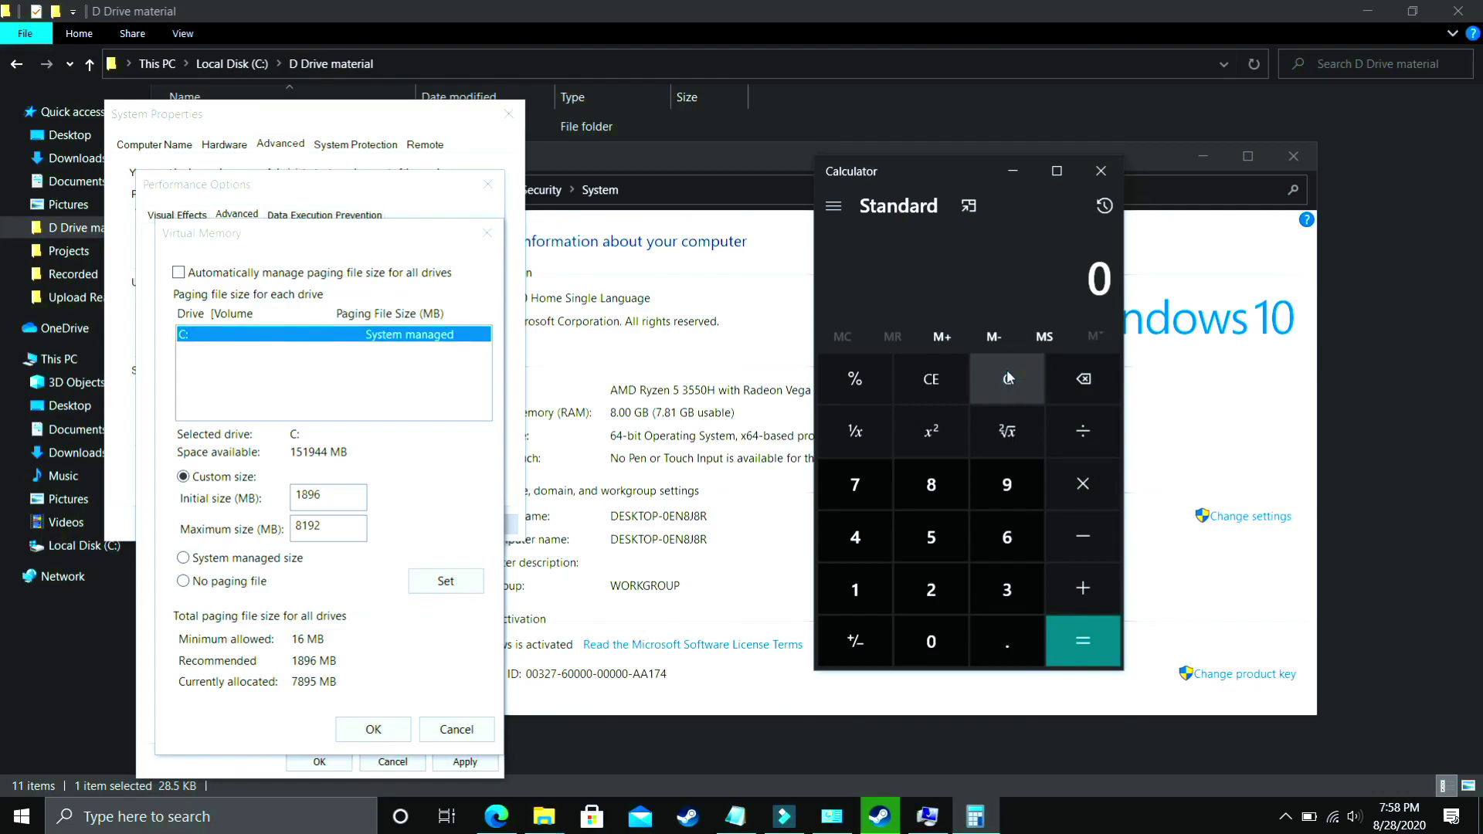
{"action": "type", "text": "12*1024"}
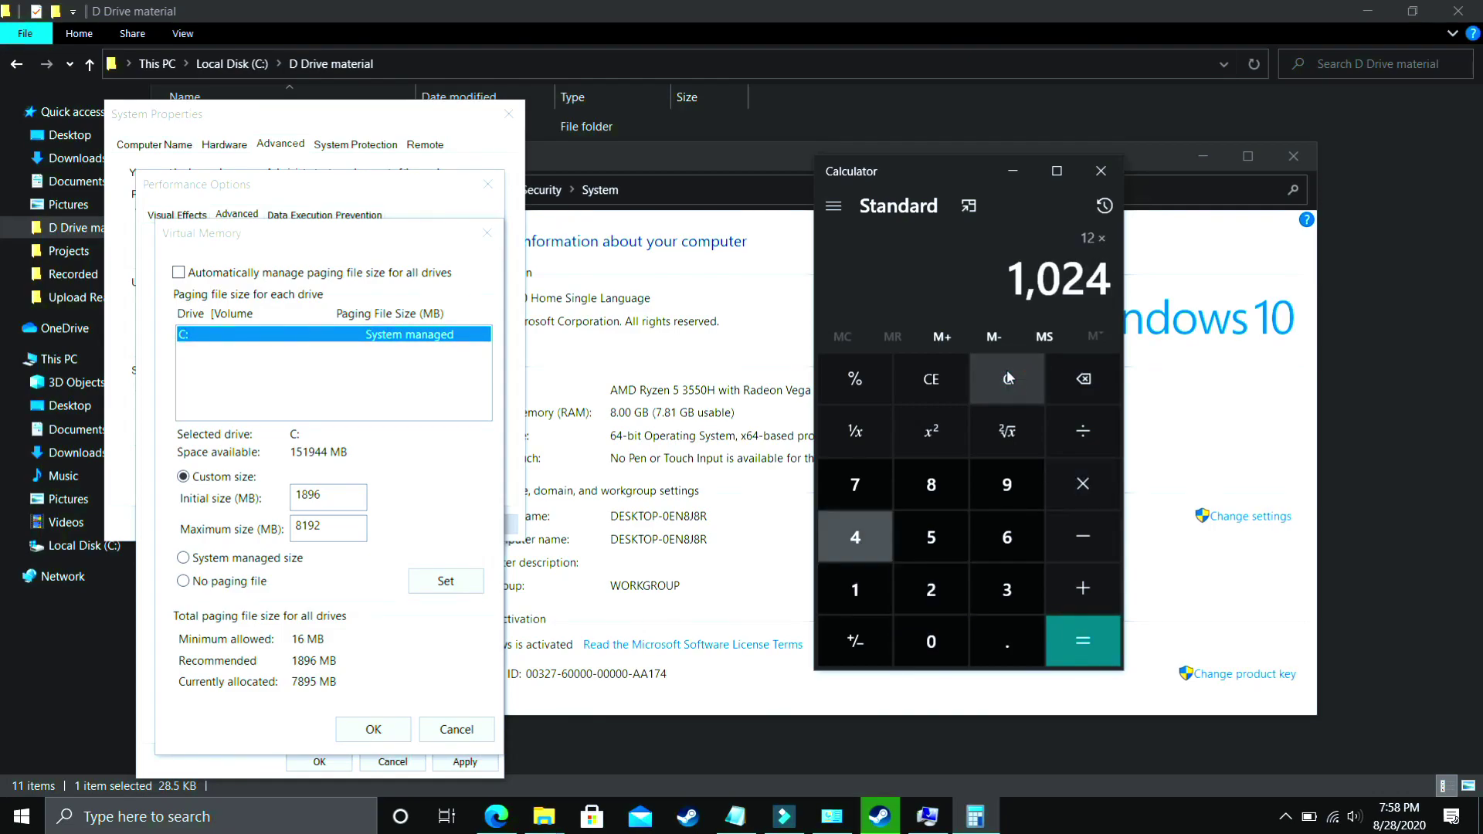
{"action": "key", "text": "Return"}
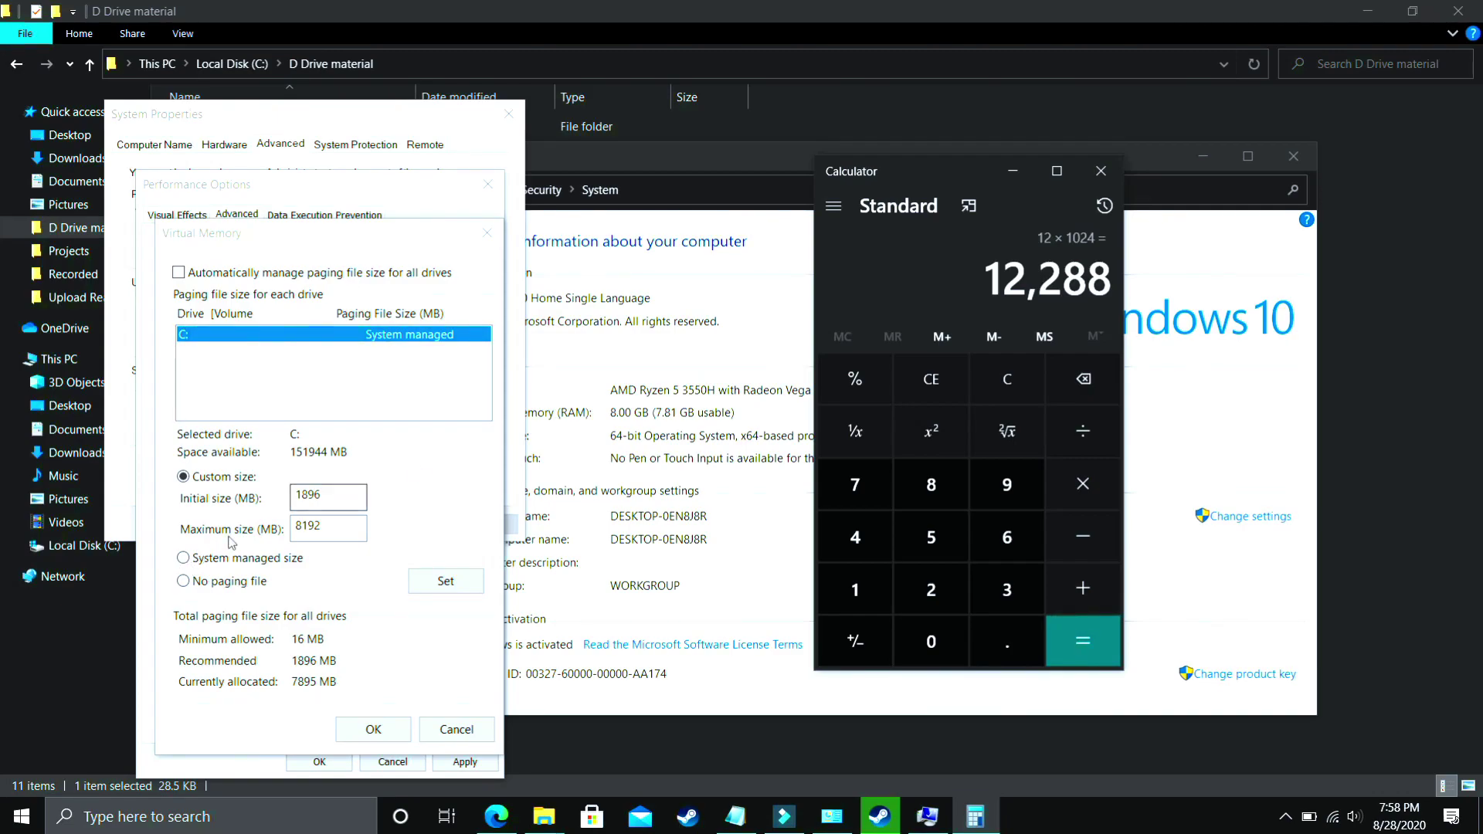
Step: Confirm the custom paging sizes, accept the restart notice and apply in Performance Options
{"action": "left_click", "coordinate": [380, 726]}
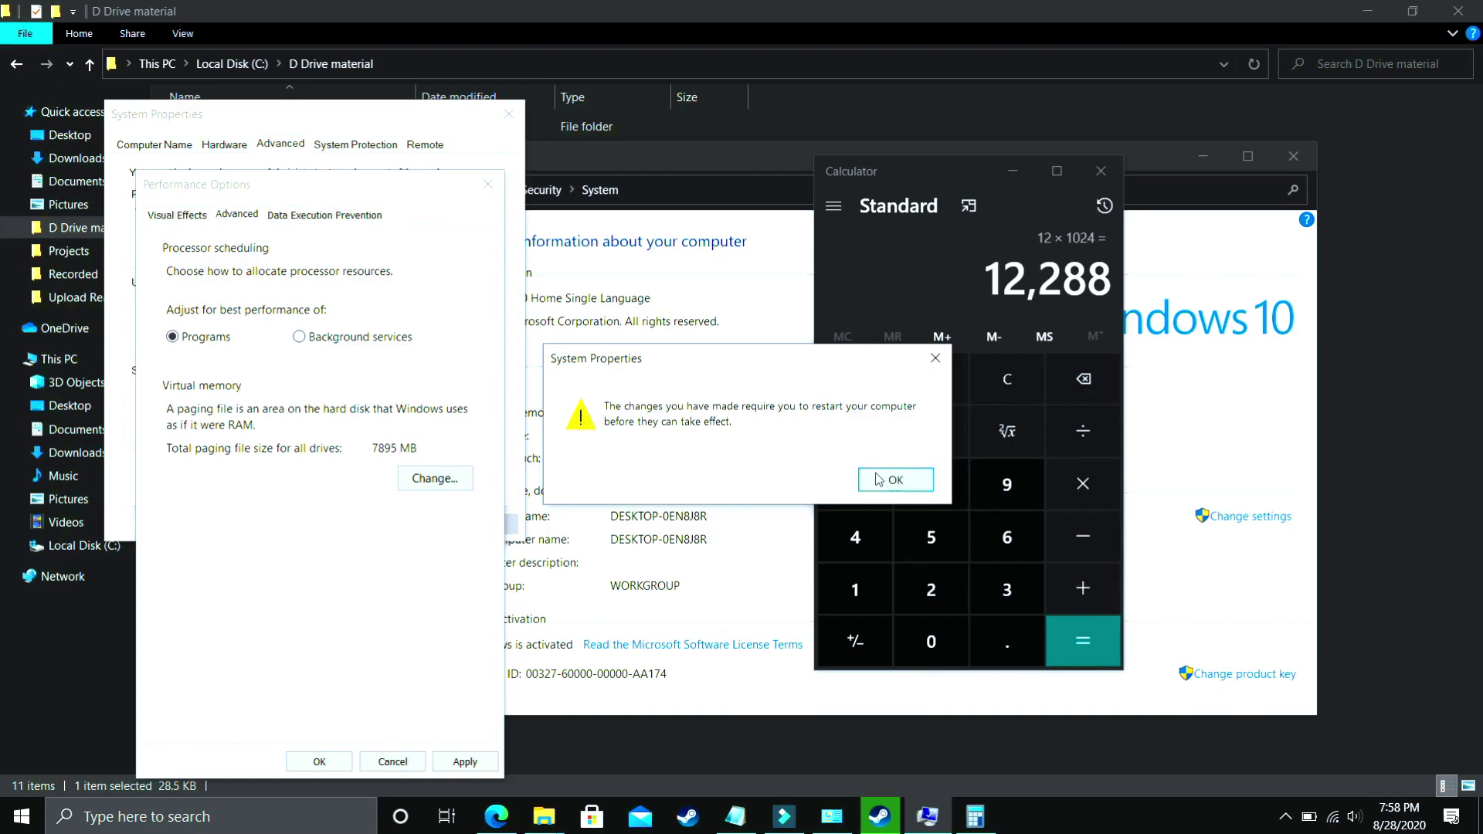
{"action": "left_click", "coordinate": [877, 480]}
{"action": "left_click", "coordinate": [465, 761]}
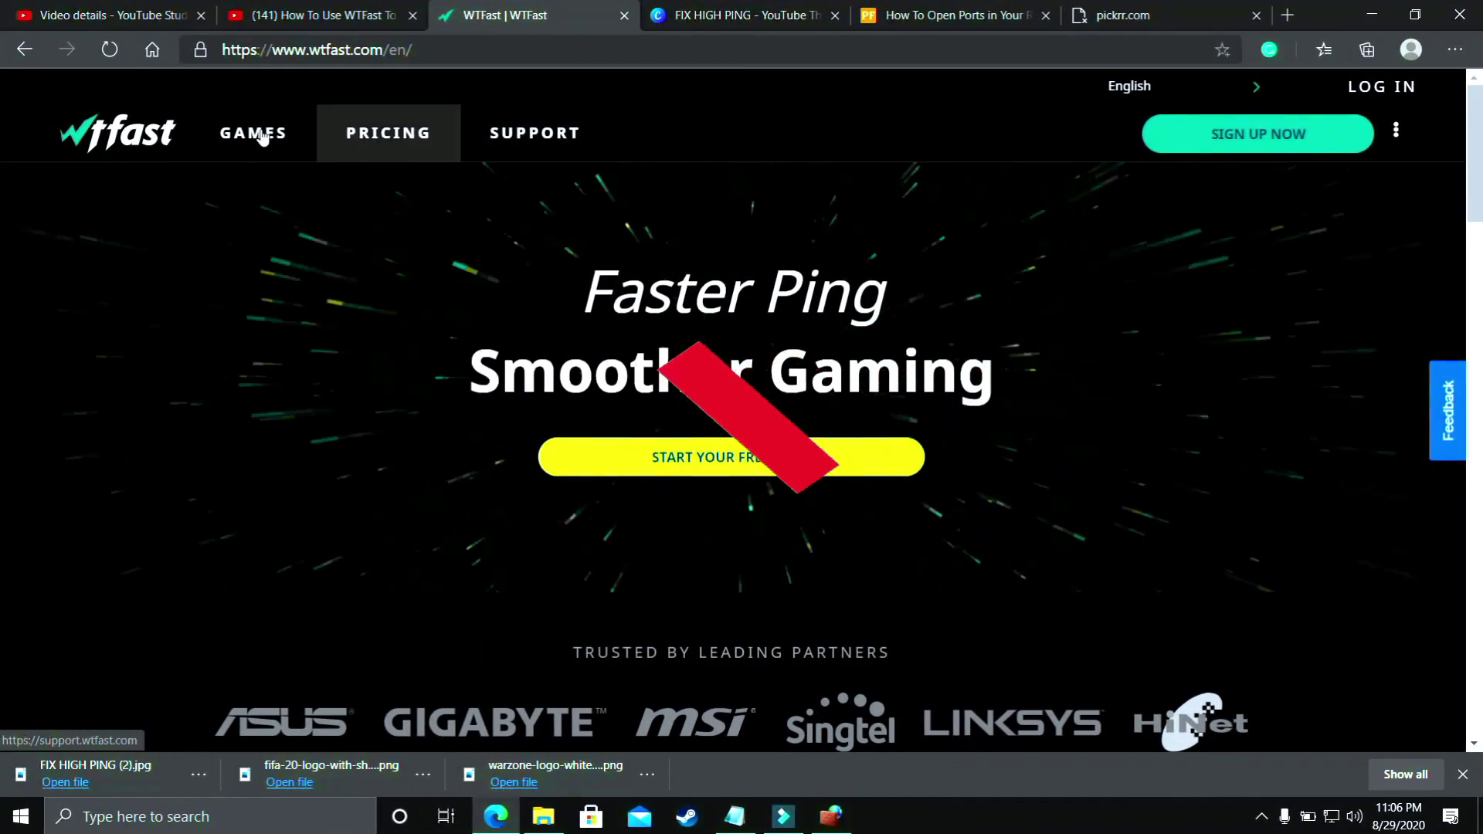
Step: Scroll down through the feature sections of the wtfast.com home page
{"action": "scroll", "coordinate": [303, 242], "scroll_direction": "down", "scroll_amount": 2}
{"action": "scroll", "coordinate": [304, 243], "scroll_direction": "down", "scroll_amount": 3}
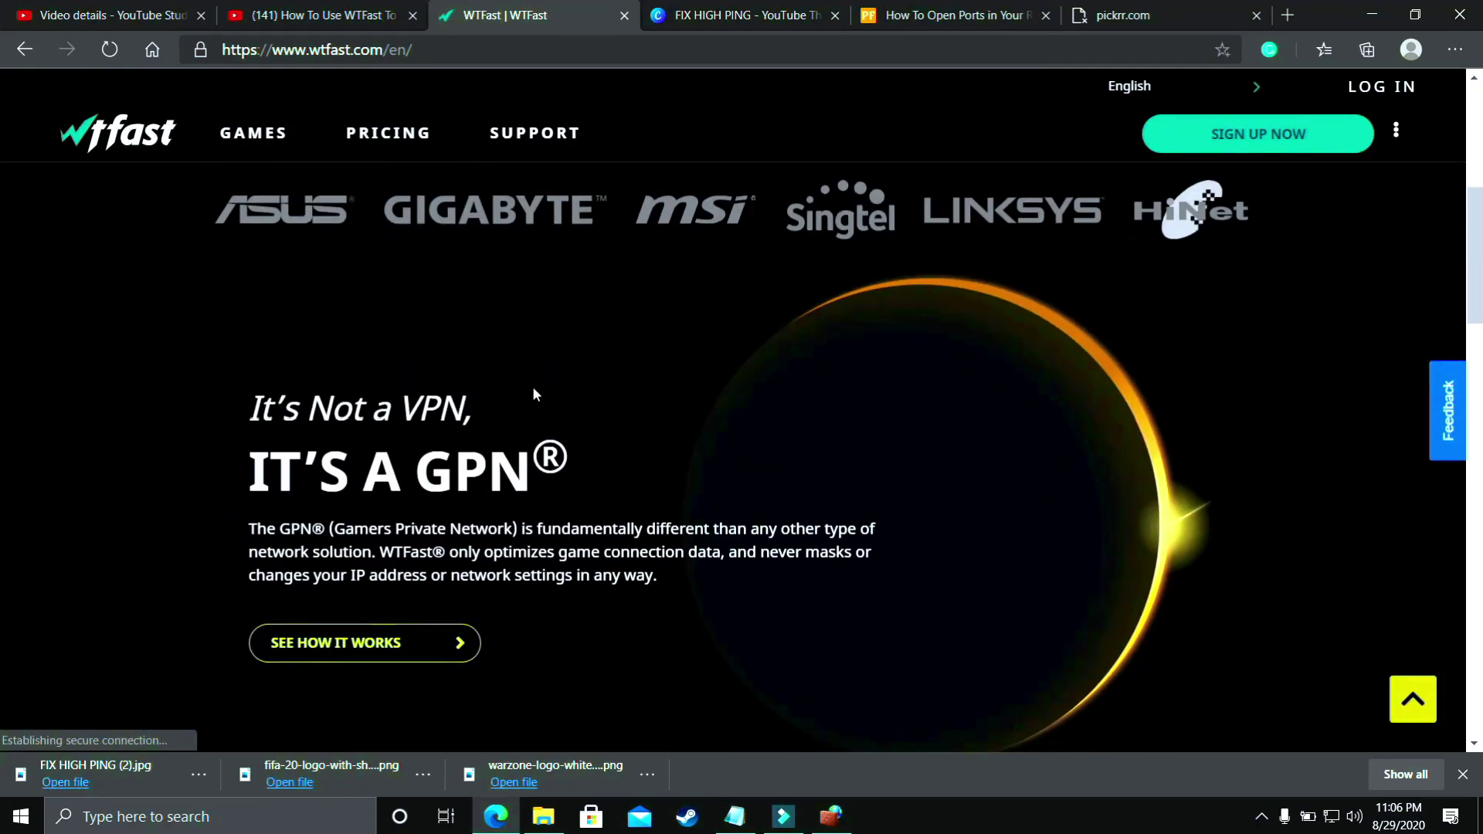
{"action": "scroll", "coordinate": [626, 394], "scroll_direction": "down", "scroll_amount": 5}
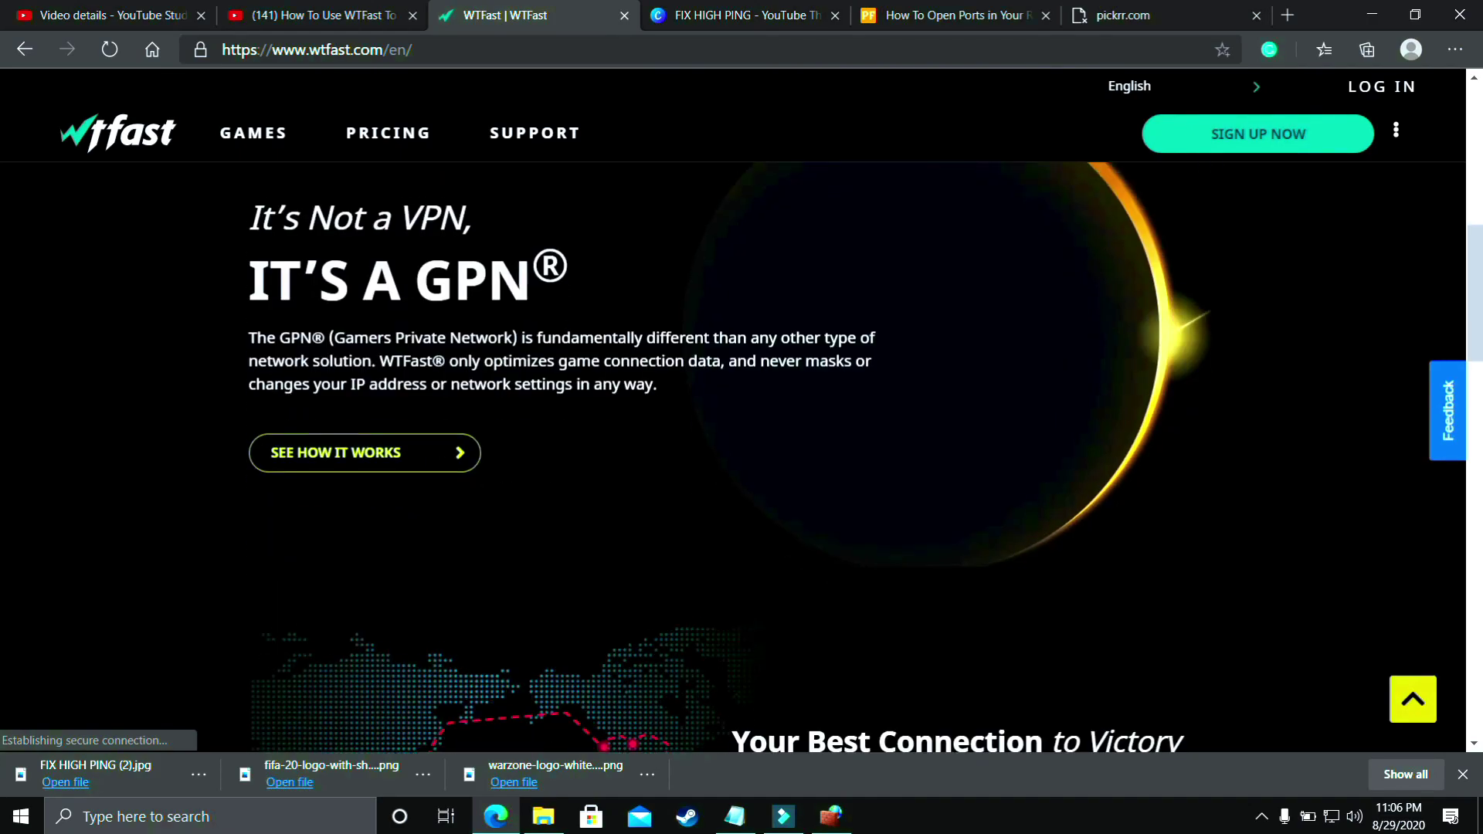
{"action": "scroll", "coordinate": [631, 402], "scroll_direction": "down", "scroll_amount": 4}
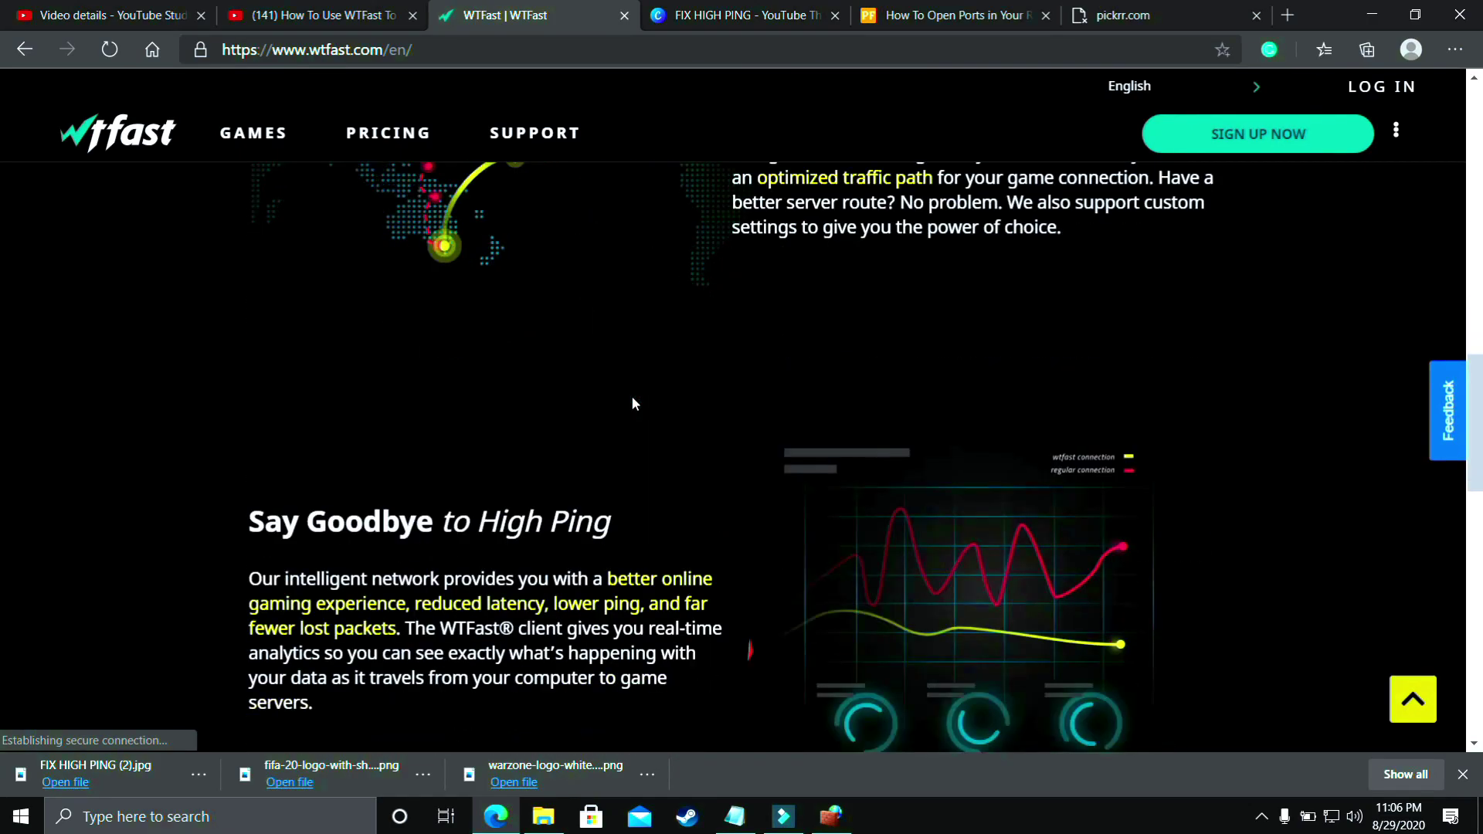
{"action": "scroll", "coordinate": [631, 402], "scroll_direction": "down", "scroll_amount": 5}
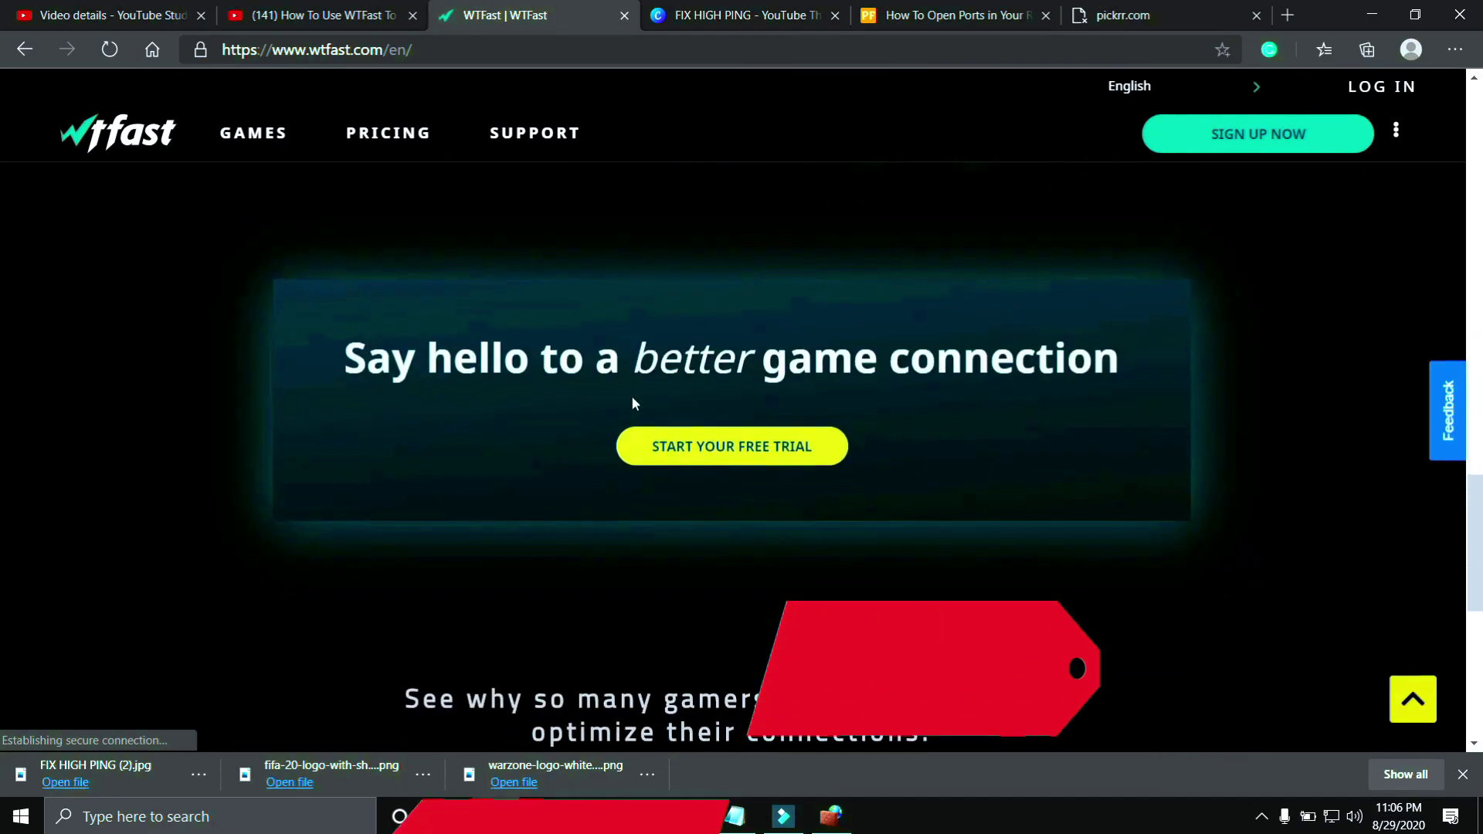
{"action": "scroll", "coordinate": [632, 396], "scroll_direction": "down", "scroll_amount": 6}
Step: Skip ahead in the 'How To Use WTFast' tutorial and zoom the YouTube page in
{"action": "left_click", "coordinate": [265, 21]}
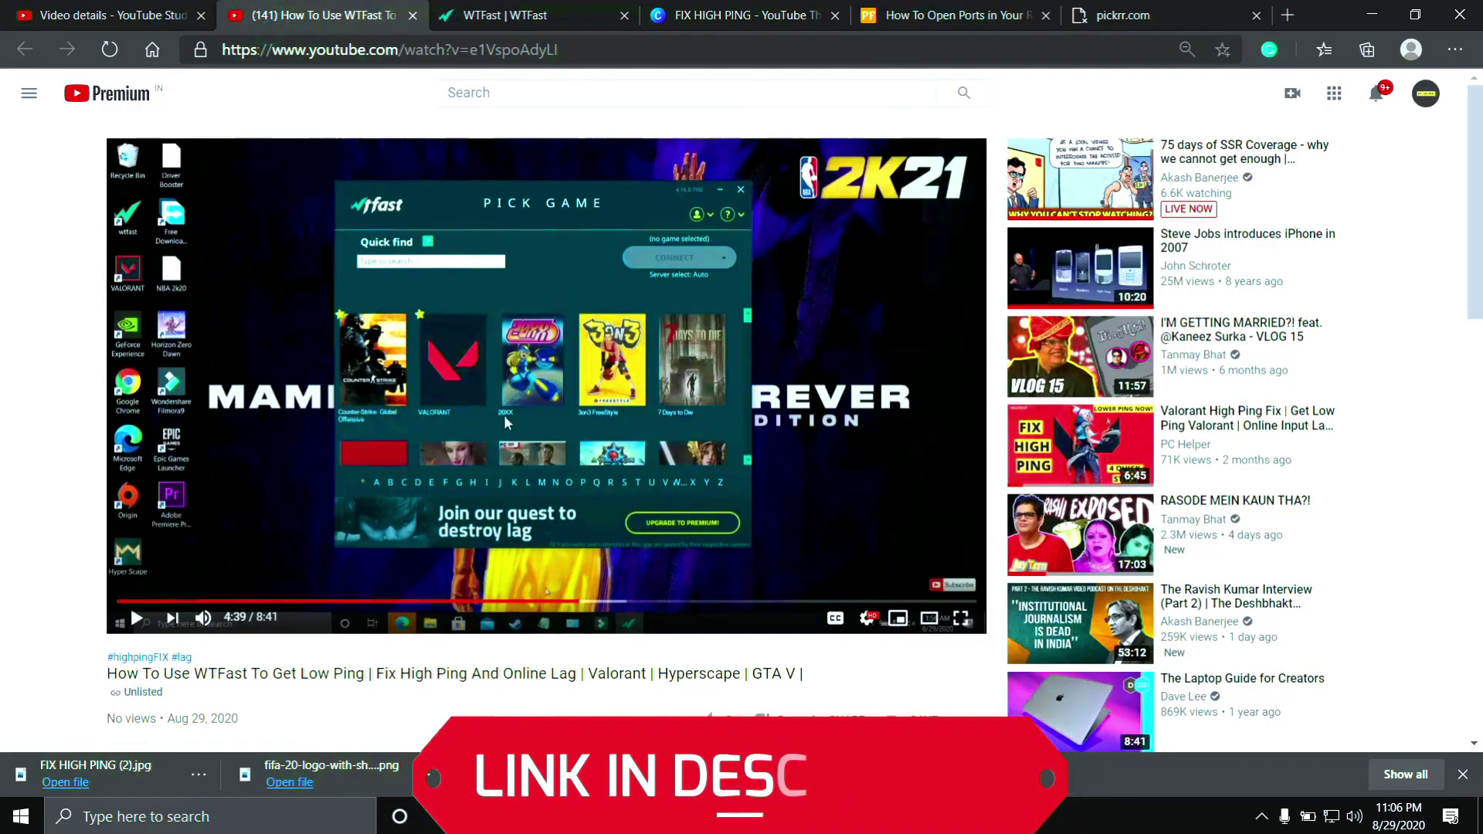
{"action": "left_click_drag", "start_coordinate": [522, 603], "coordinate": [602, 602]}
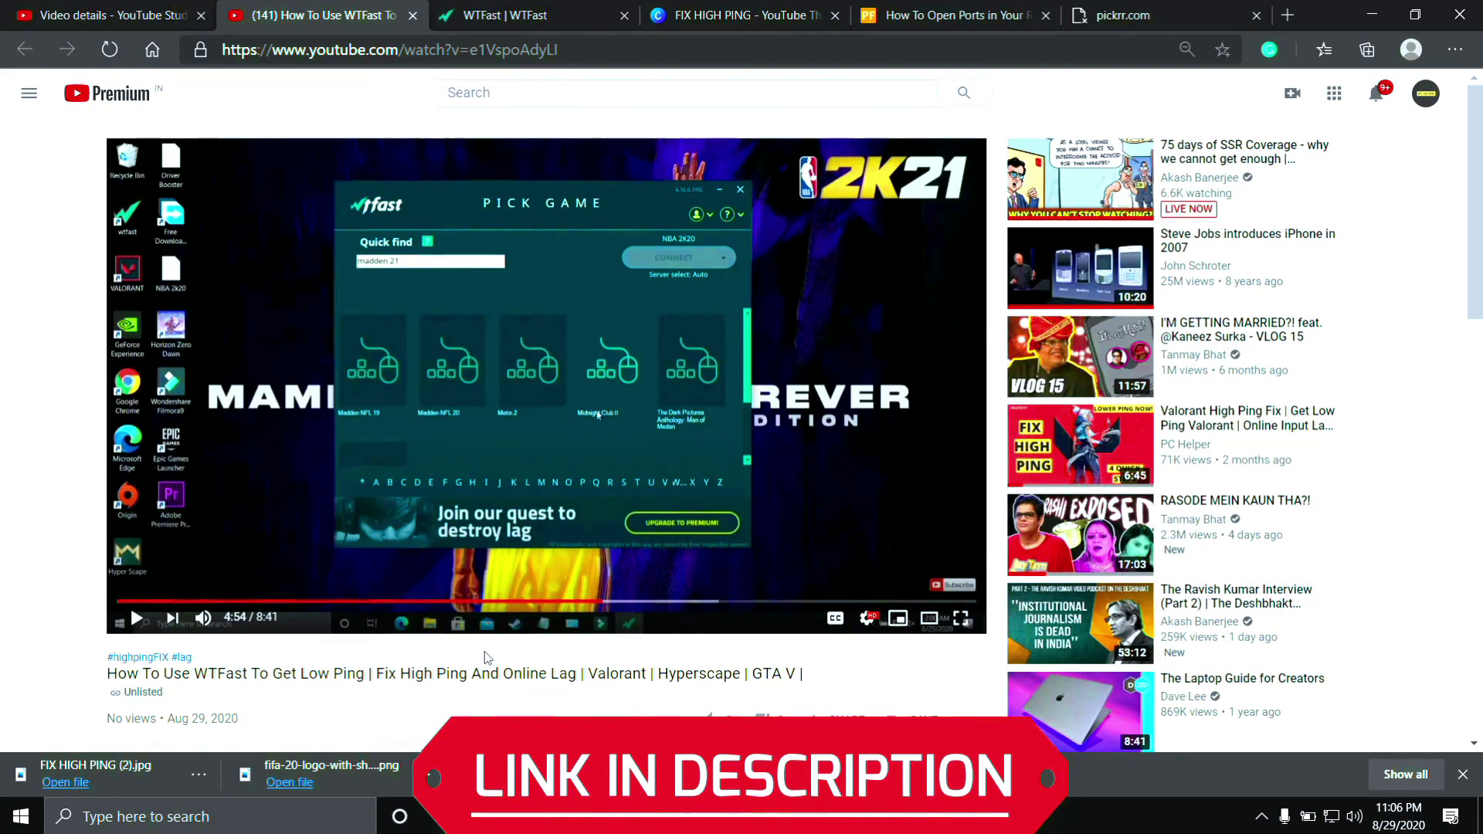
{"action": "key", "text": "ctrl+plus"}
{"action": "scroll", "coordinate": [381, 687], "scroll_direction": "down", "scroll_amount": 1}
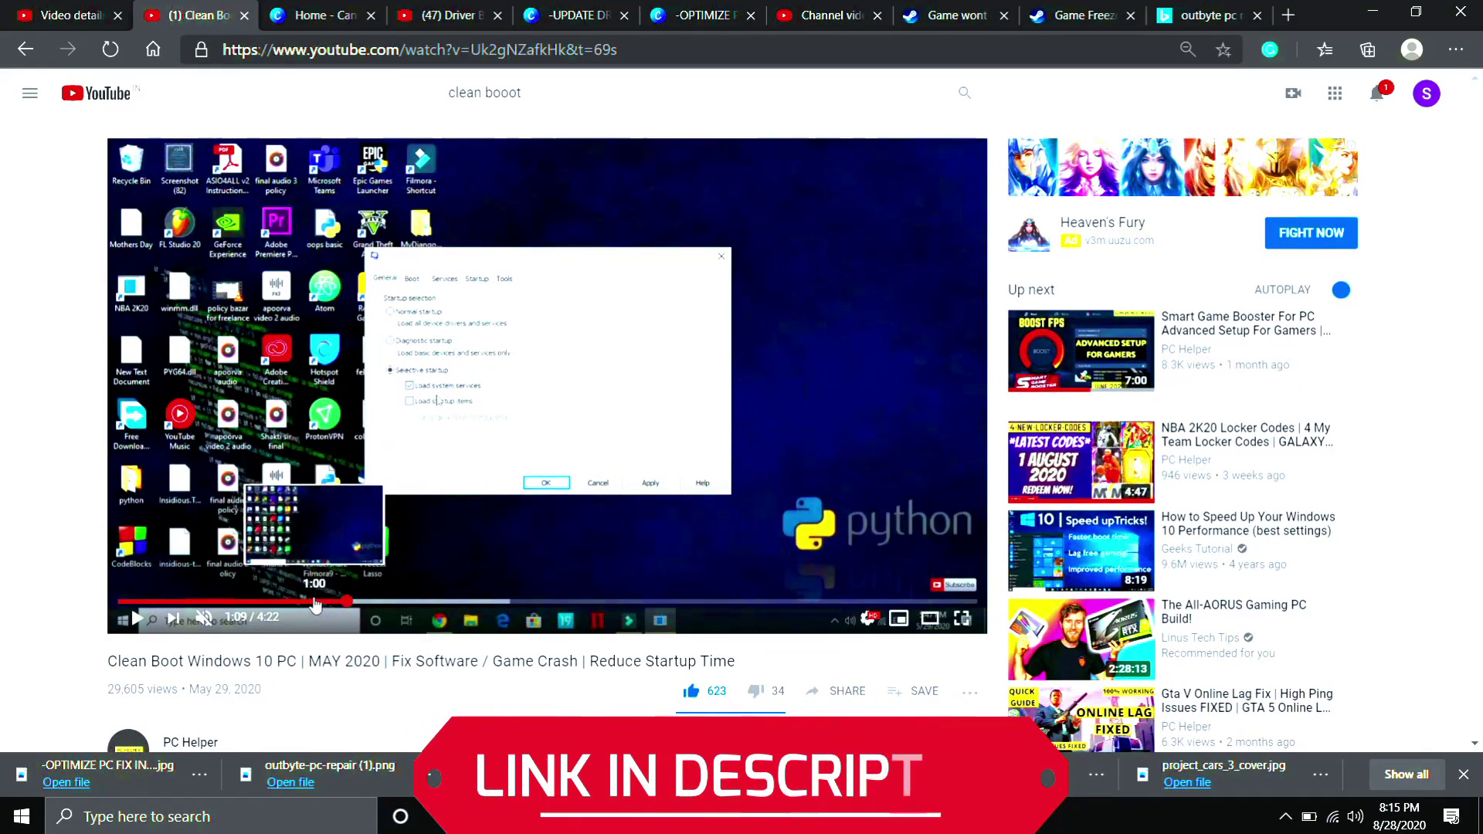
Step: Rewind the Clean Boot video to 0:43, then to 0:27 on the startup-time advantages slide
{"action": "left_click", "coordinate": [261, 606]}
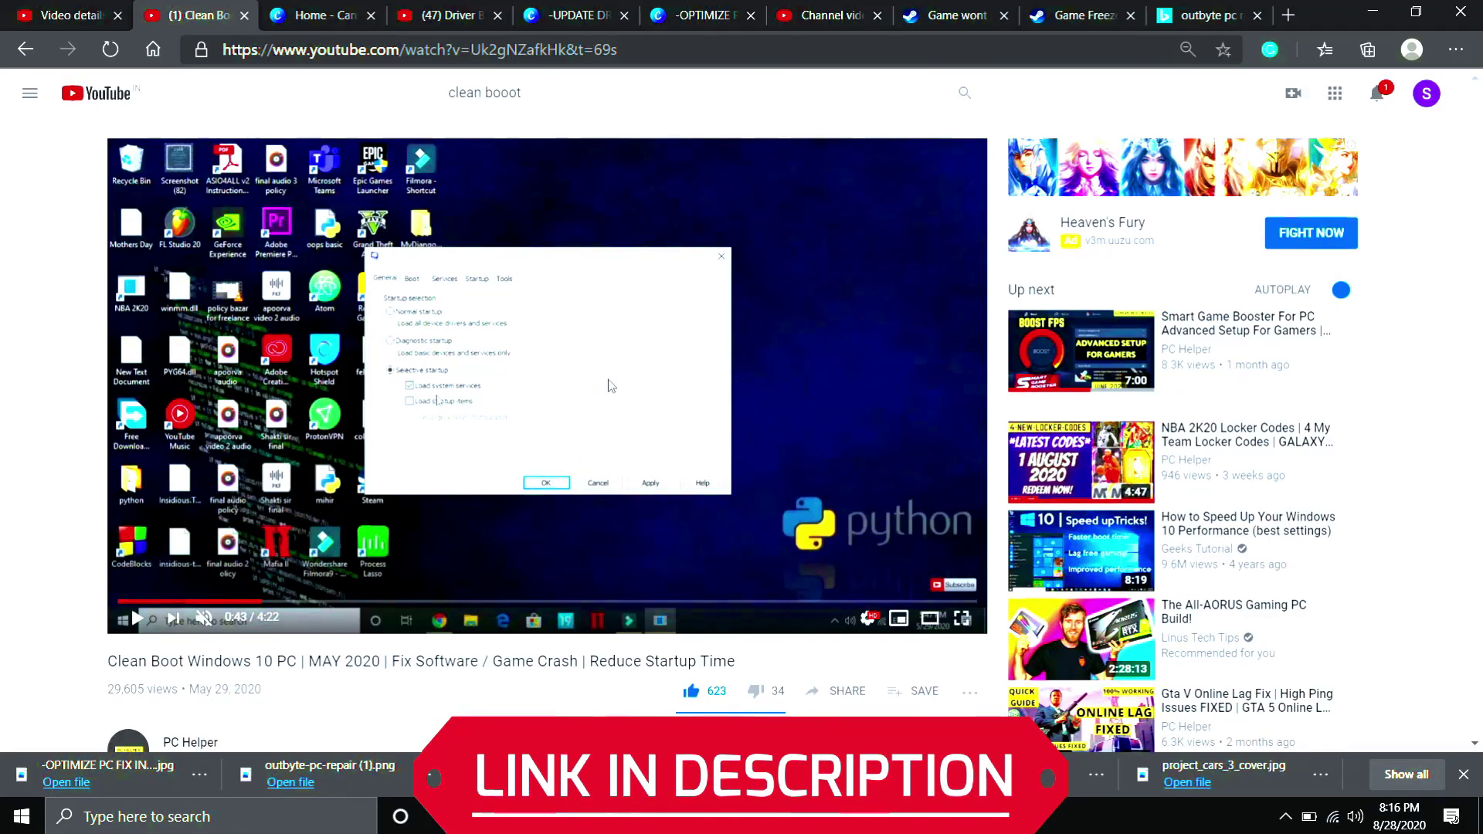
{"action": "scroll", "coordinate": [569, 518], "scroll_direction": "down", "scroll_amount": 1}
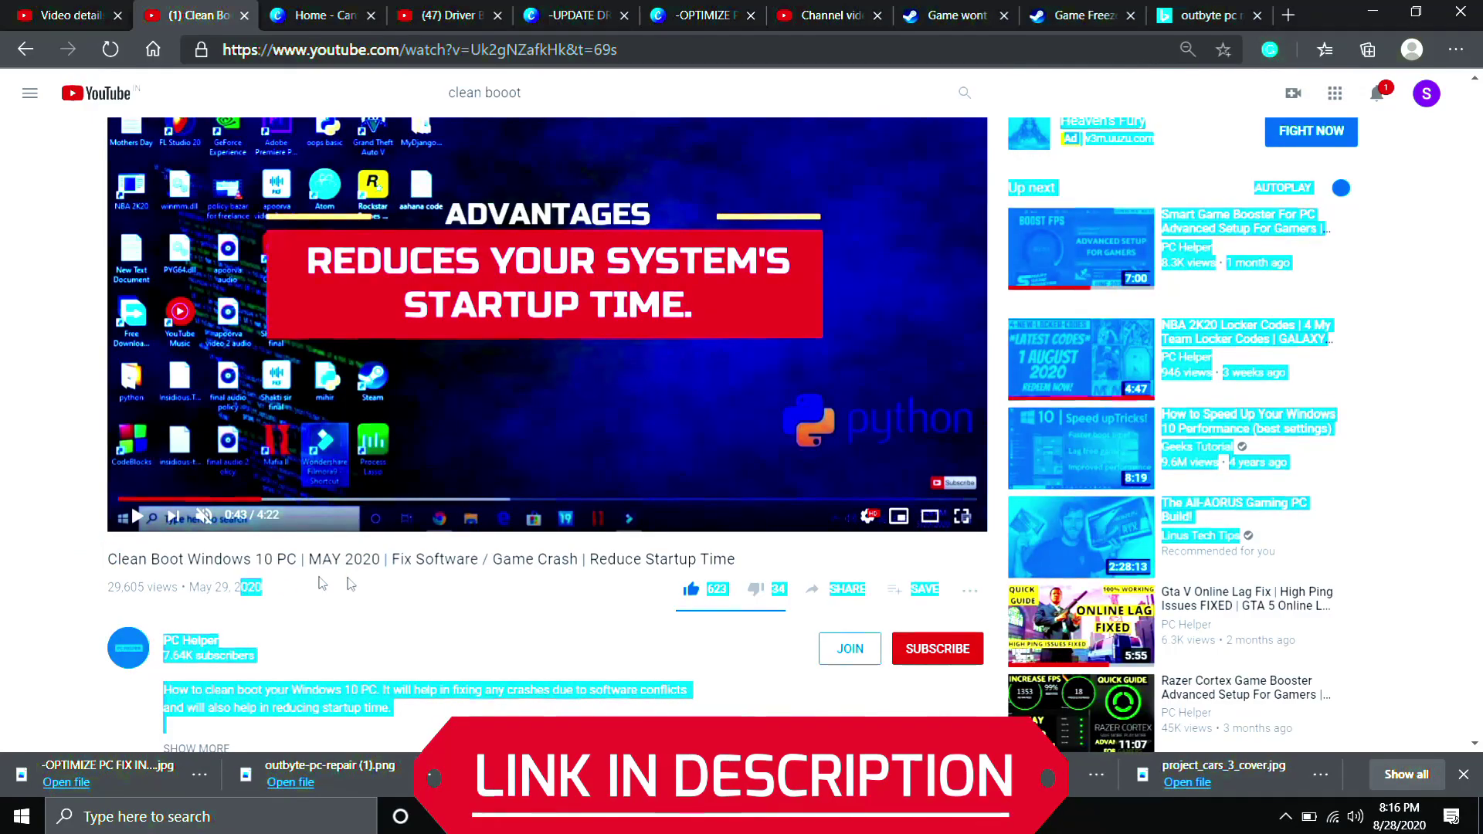
{"action": "scroll", "coordinate": [529, 447], "scroll_direction": "up", "scroll_amount": 1}
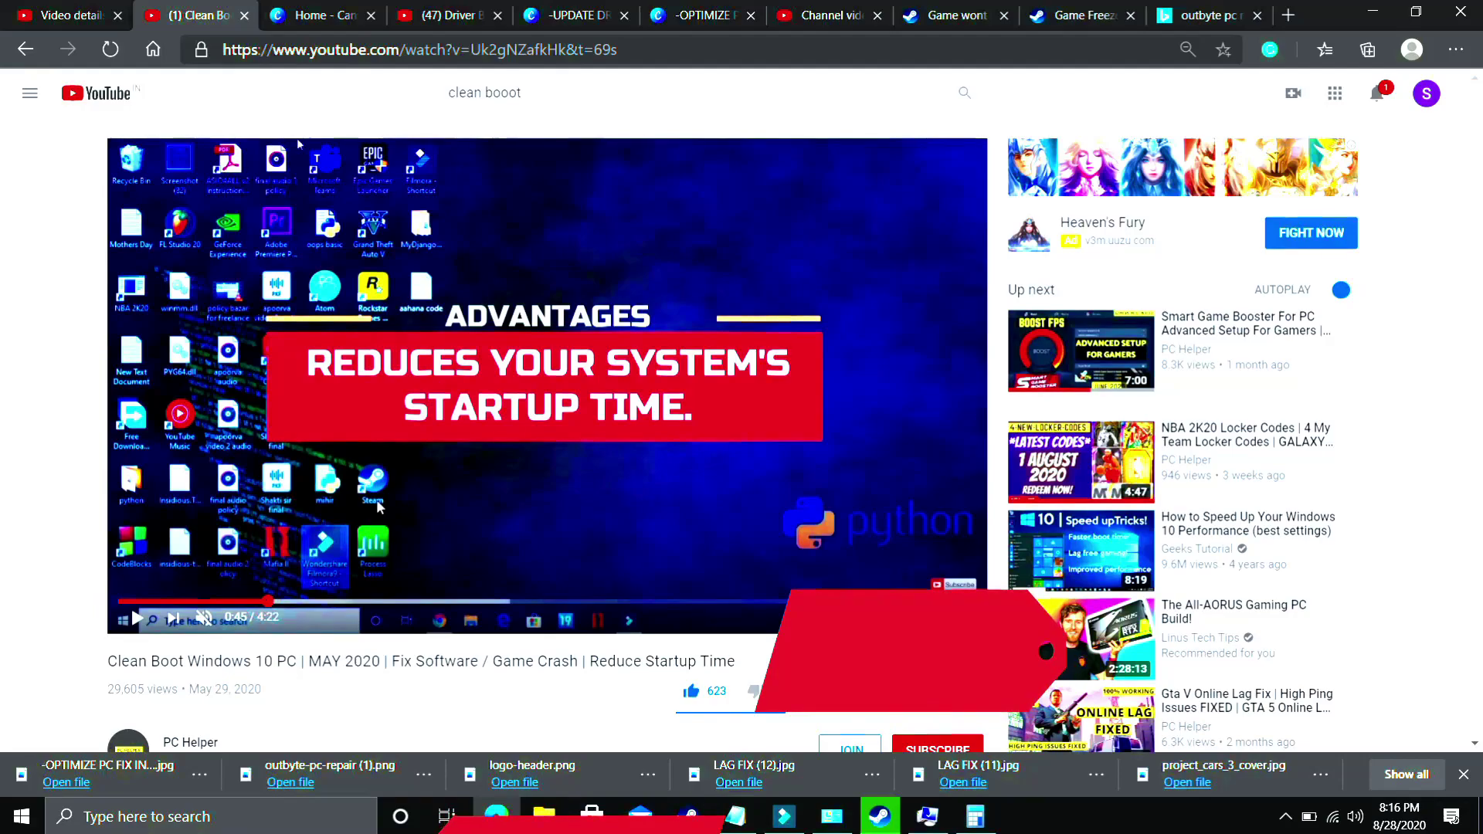
{"action": "left_click", "coordinate": [209, 602]}
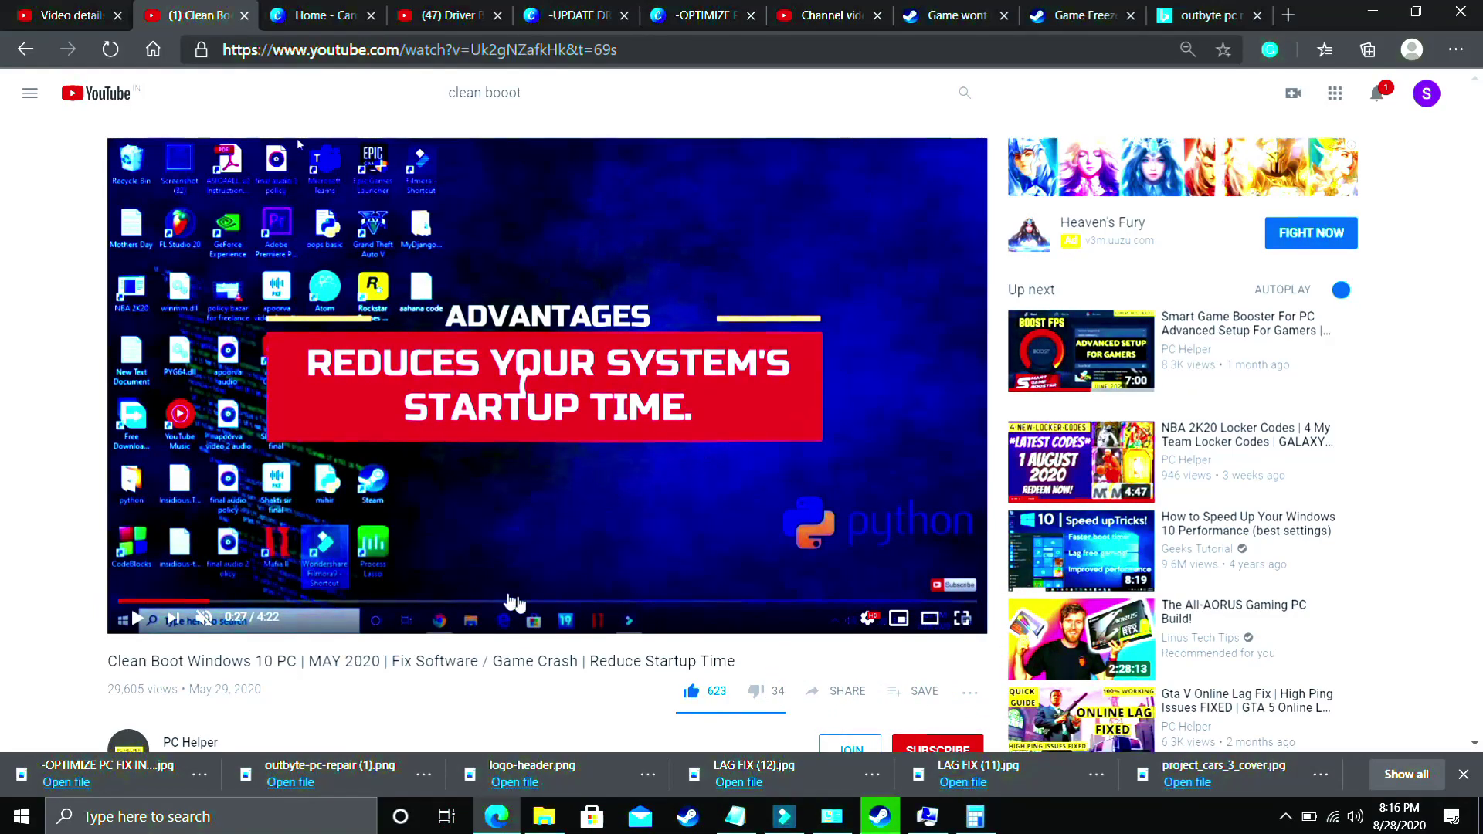
{"action": "scroll", "coordinate": [464, 599], "scroll_direction": "down", "scroll_amount": 1}
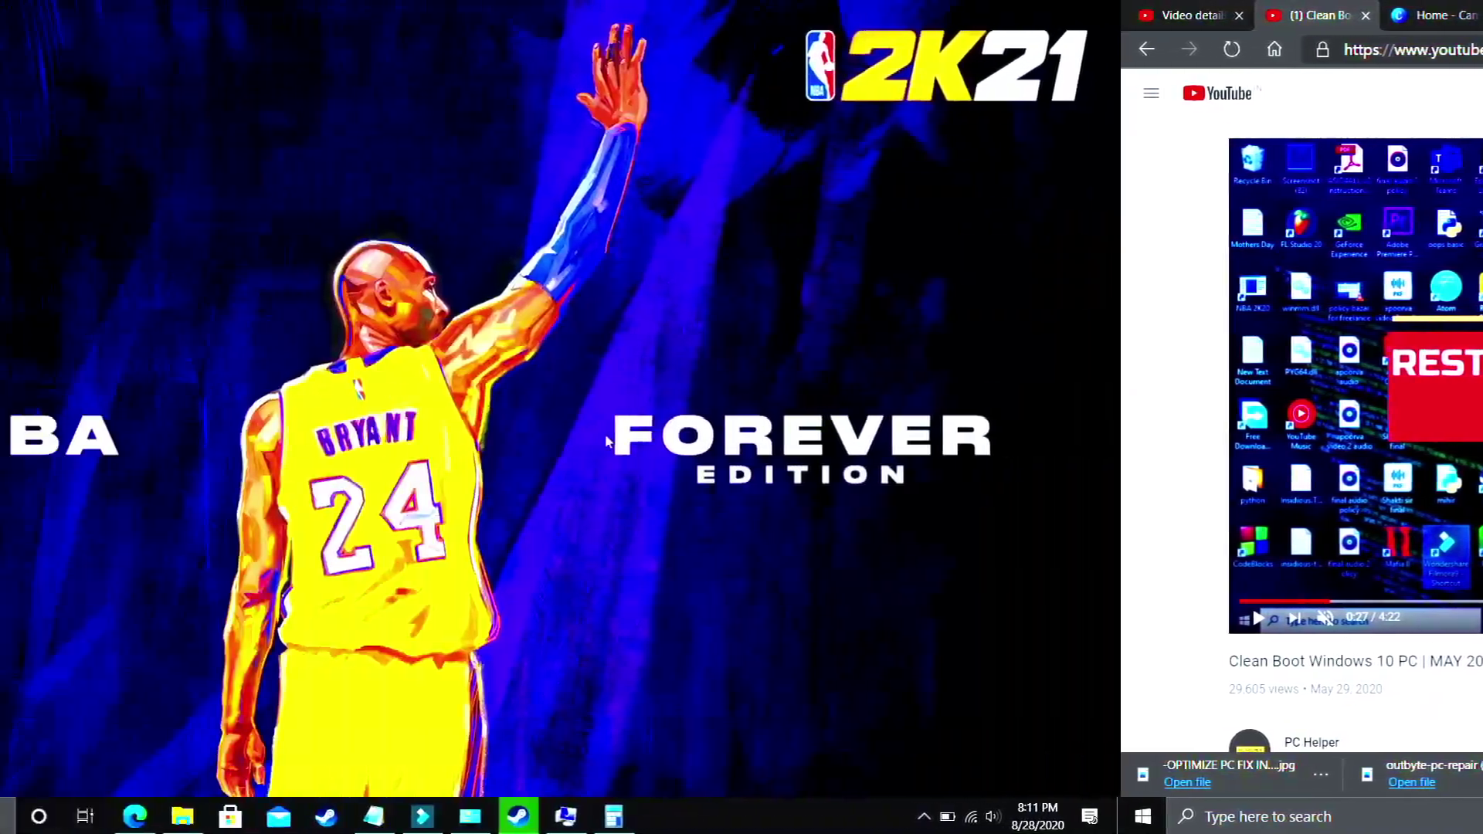